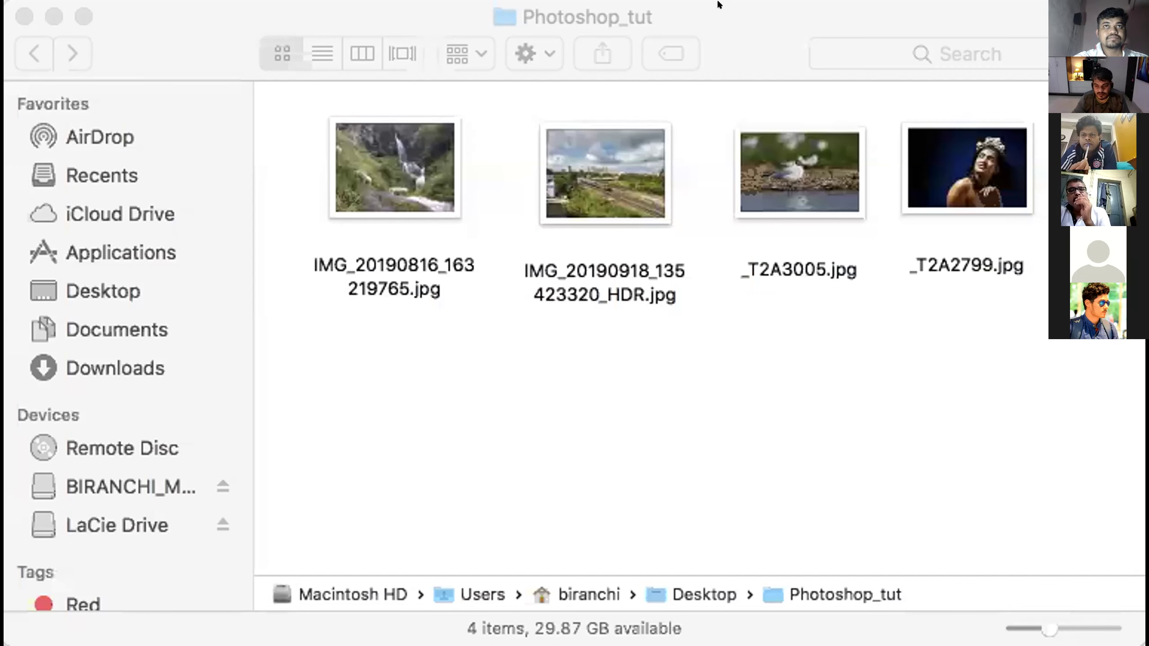
# Open IMG_20190918_135423320_HDR.jpg from the Photoshop_tut folder in Preview and reposition its window.
pyautogui.click(715, 2)
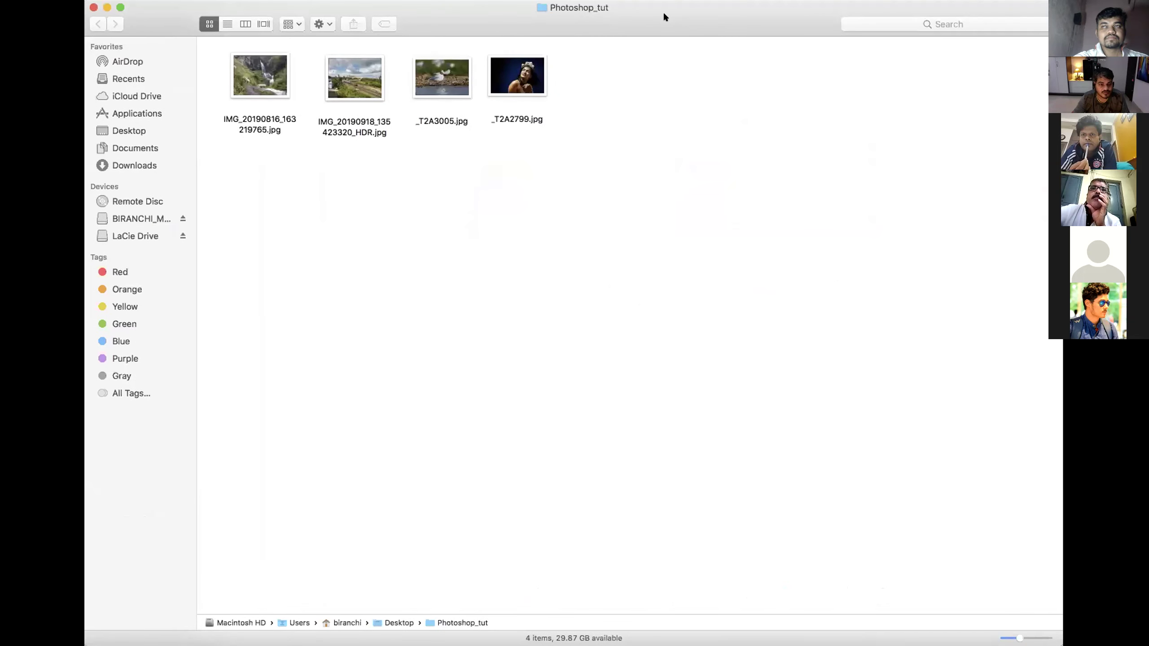
pyautogui.click(363, 79)
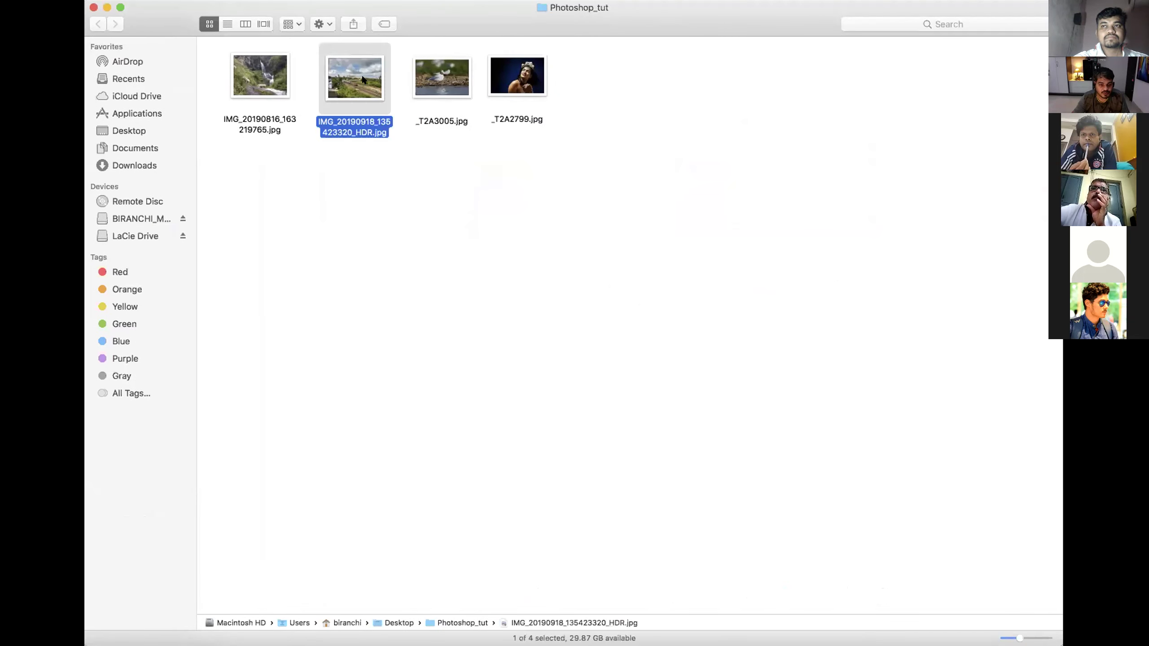
pyautogui.doubleClick(352, 79)
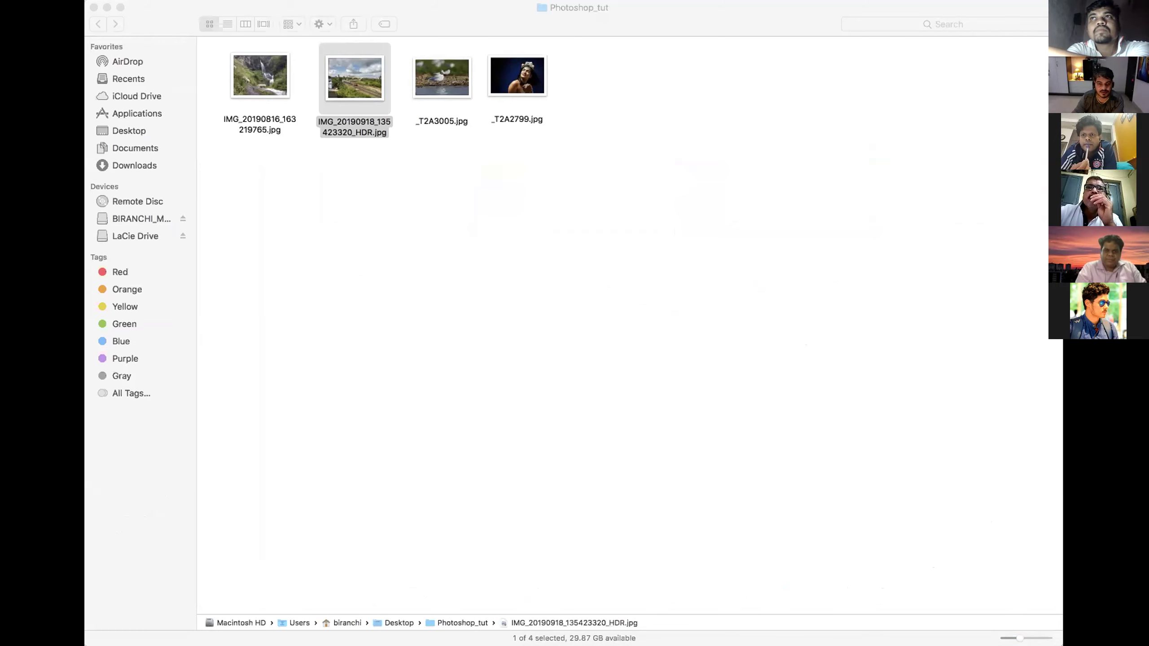
pyautogui.press('super+o')
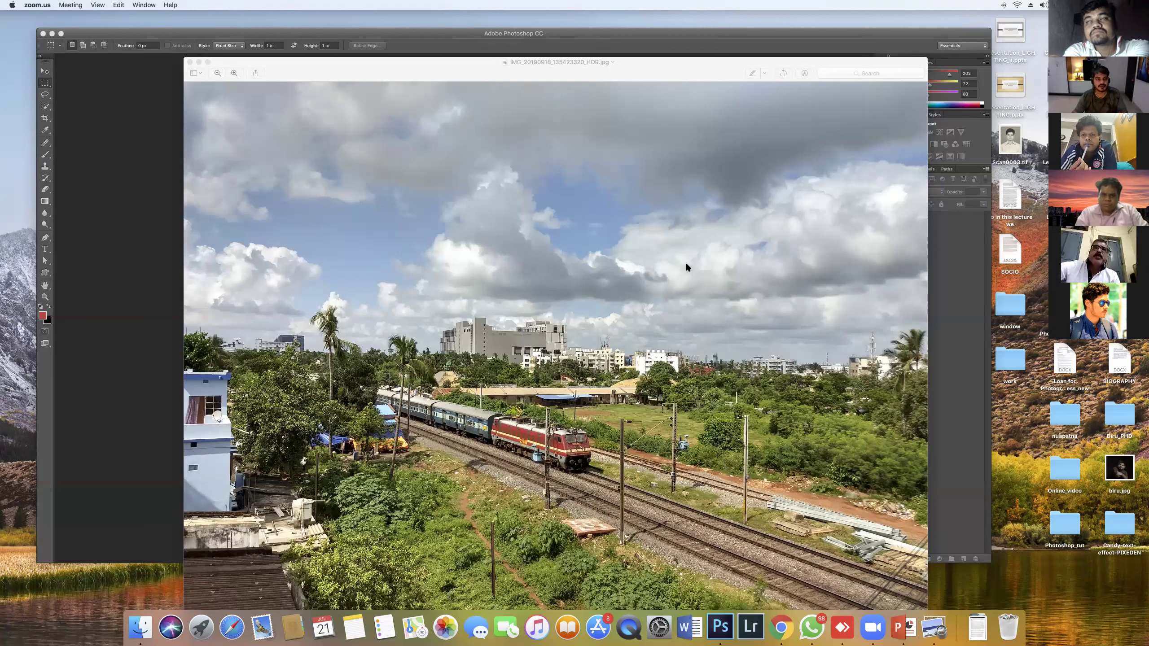
pyautogui.click(576, 131)
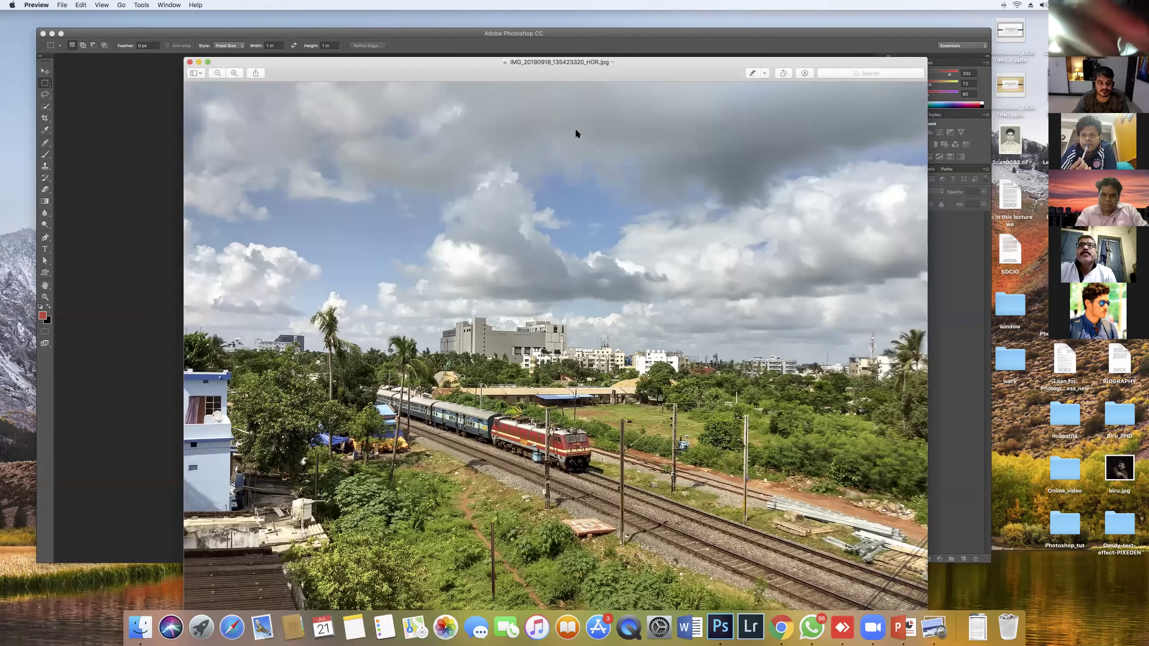
pyautogui.moveTo(606, 63); pyautogui.dragTo(583, 56)
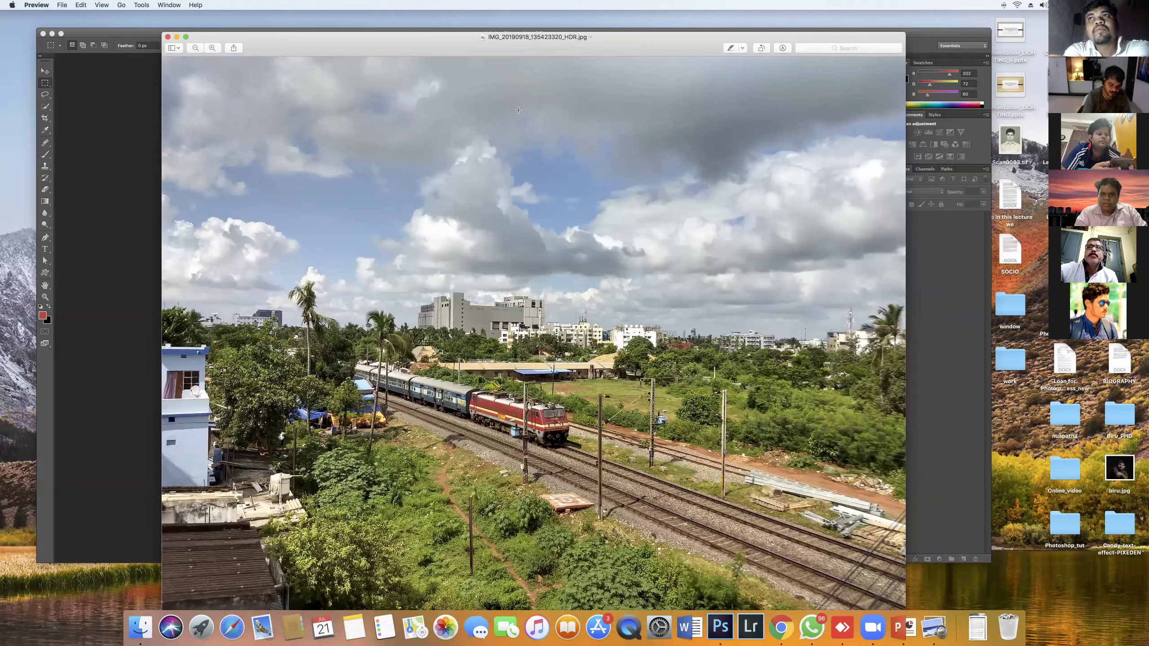
# Show the train photo's general image information and move the inspector and image window to view both.
pyautogui.press('super+i')
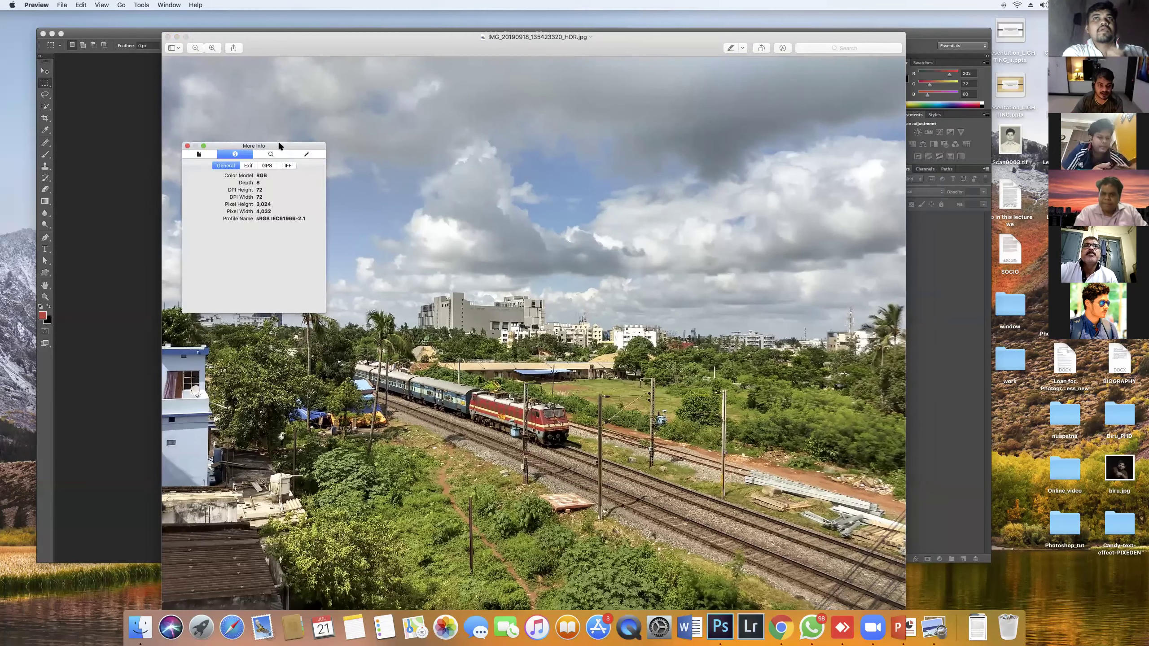
pyautogui.moveTo(270, 166); pyautogui.dragTo(280, 118)
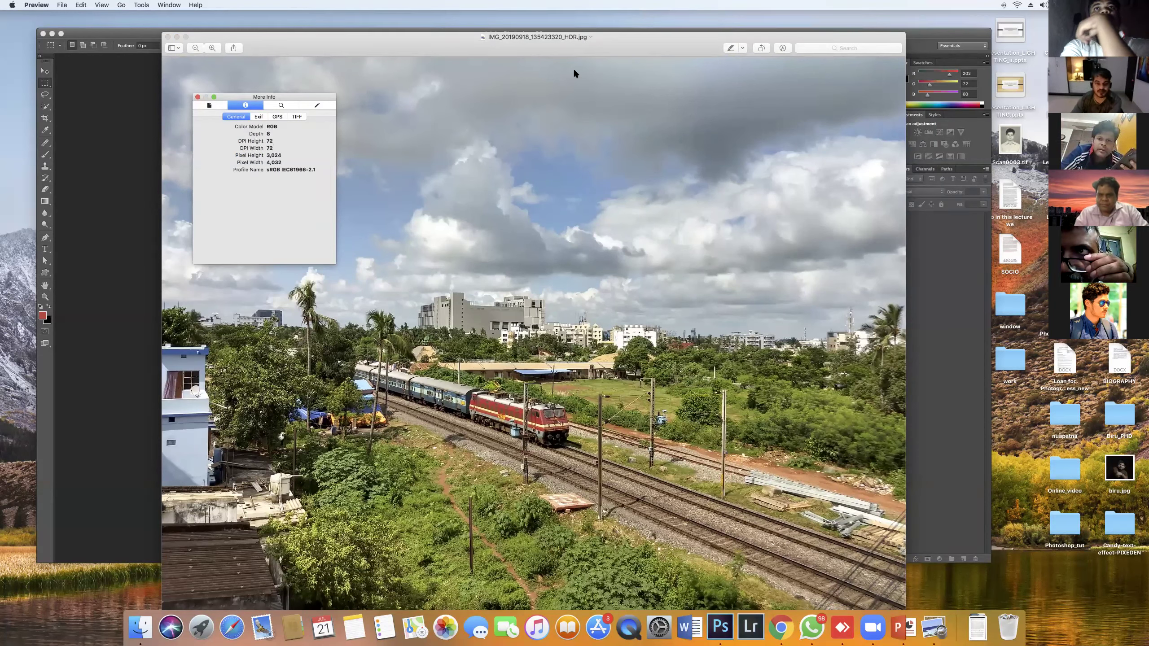
pyautogui.moveTo(627, 39); pyautogui.dragTo(558, 48)
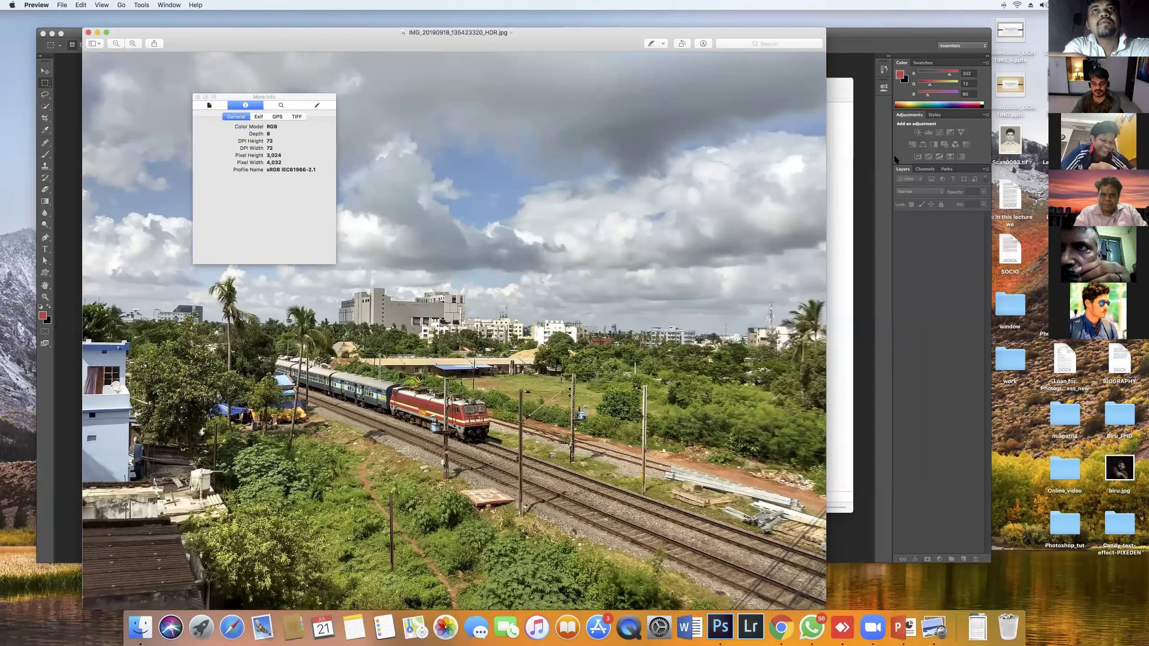
# Open _T2A2799.jpg from the Photoshop_tut folder, examine its general image information, and close the inspector and image.
pyautogui.click(840, 165)
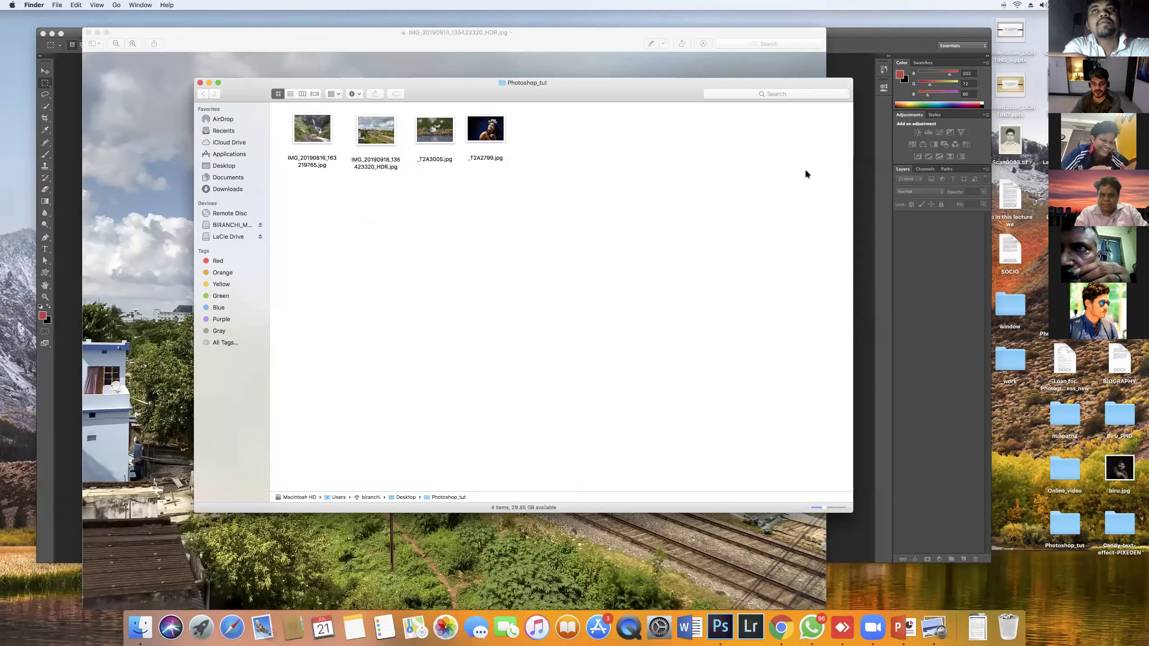
pyautogui.moveTo(764, 83); pyautogui.dragTo(1097, 123)
pyautogui.click(823, 163)
pyautogui.click(413, 197)
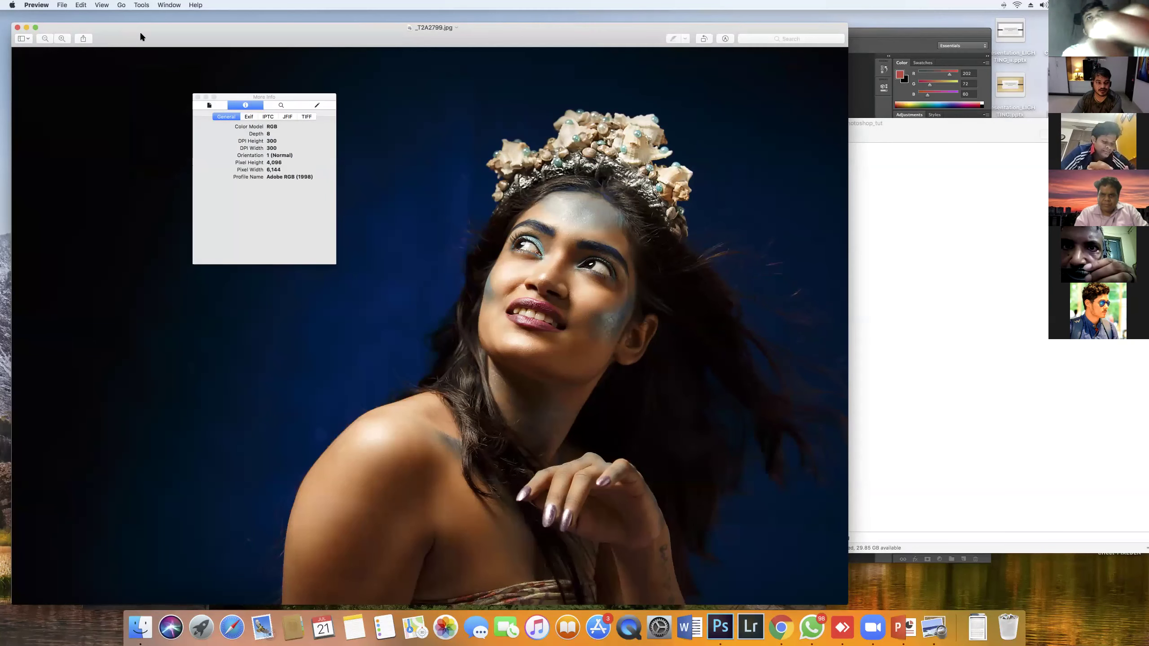
pyautogui.moveTo(140, 37); pyautogui.dragTo(220, 57)
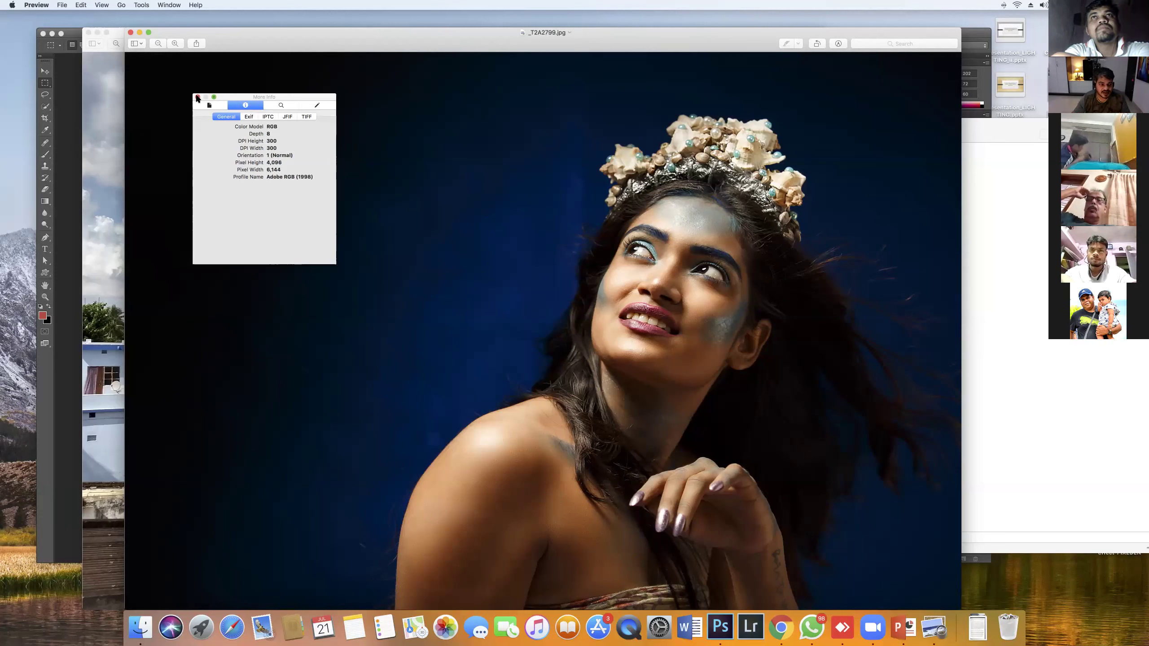
pyautogui.press('super+i')
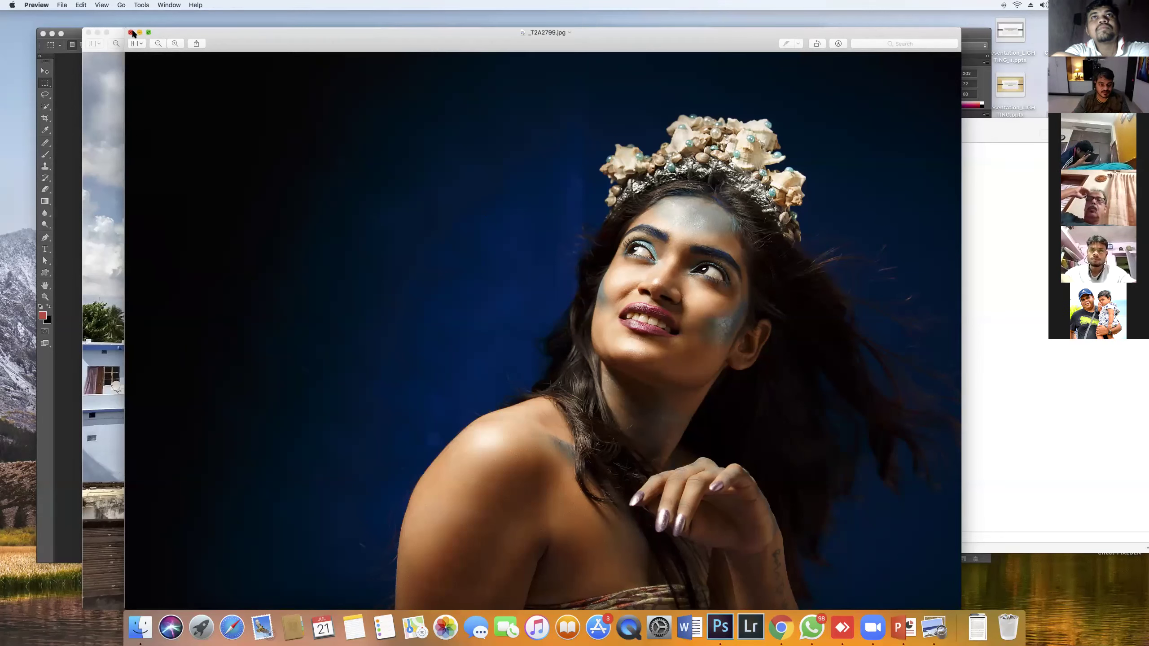
pyautogui.click(131, 32)
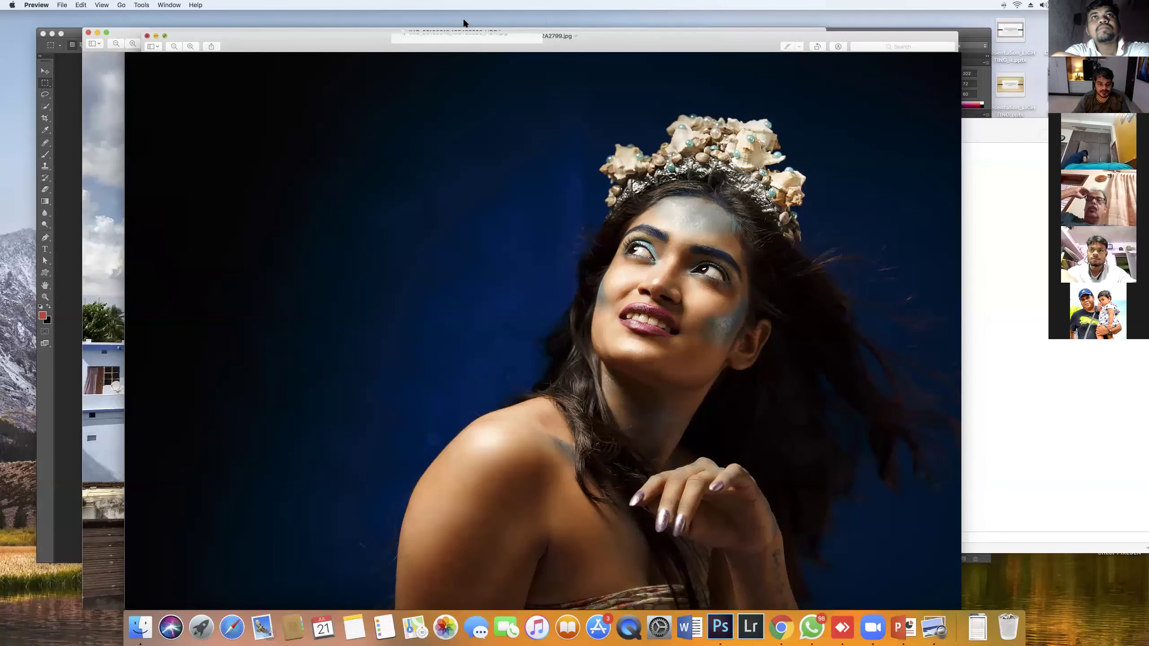
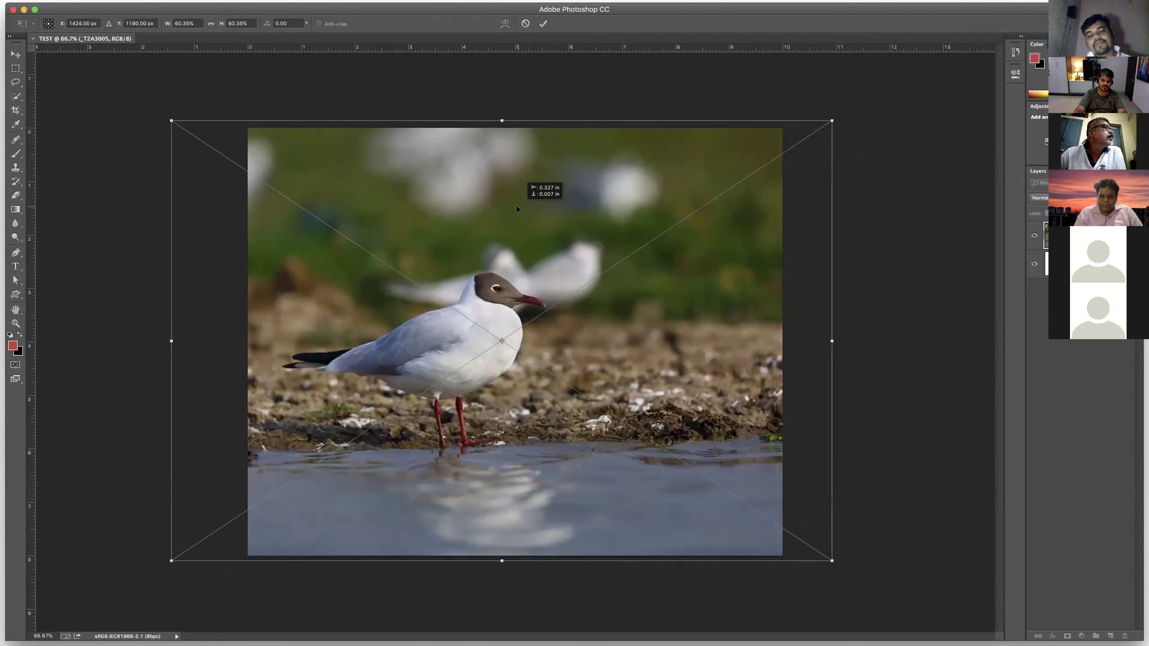
# In Photoshop, commit the placed bird image in the TEST document and undo its placement.
pyautogui.press('Return')
pyautogui.press('m')
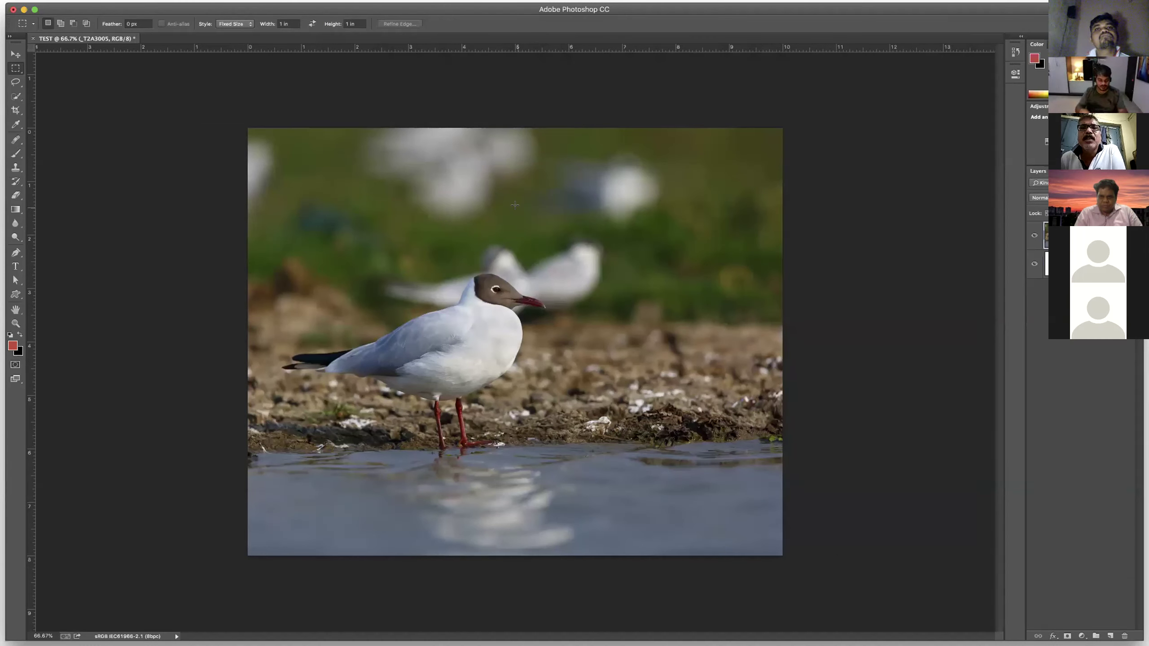
pyautogui.press('super+z')
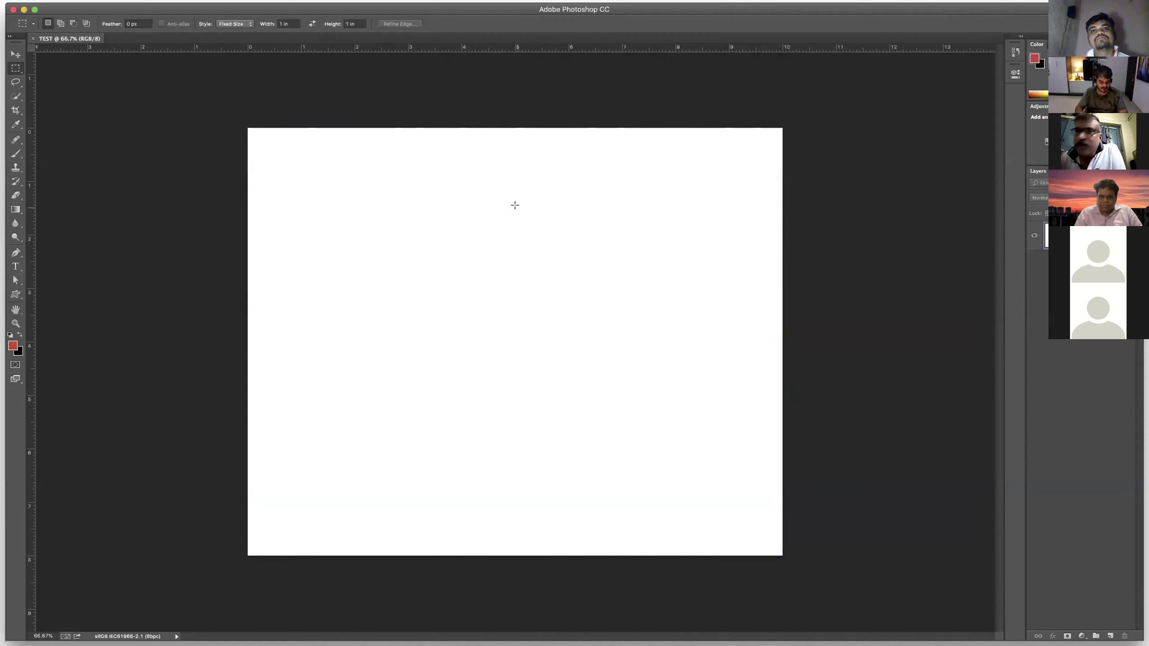
# Place _T2A3005.jpg from the Photoshop_tut folder into the blank TEST document.
pyautogui.click(54, 1)
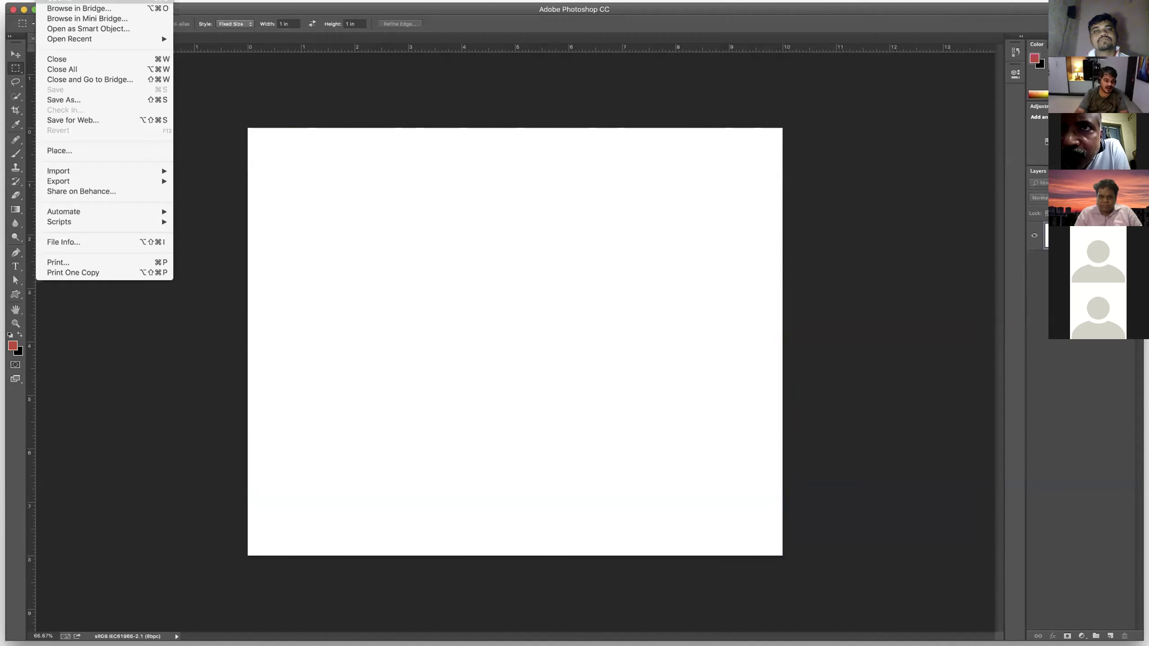
pyautogui.click(62, 151)
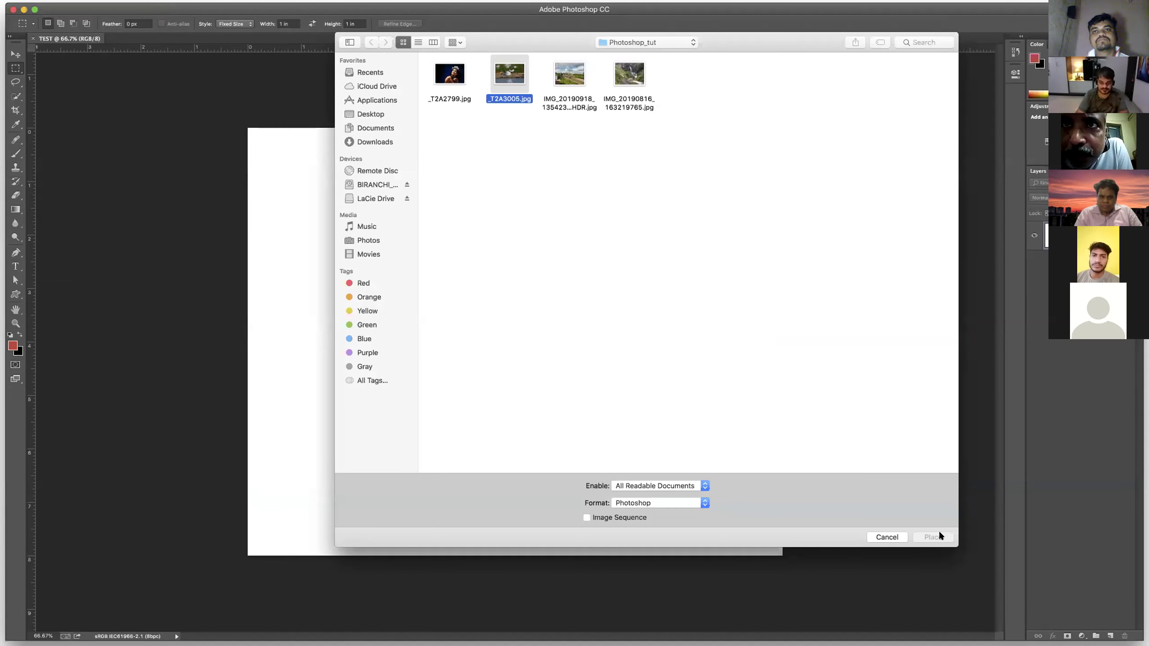
pyautogui.click(935, 537)
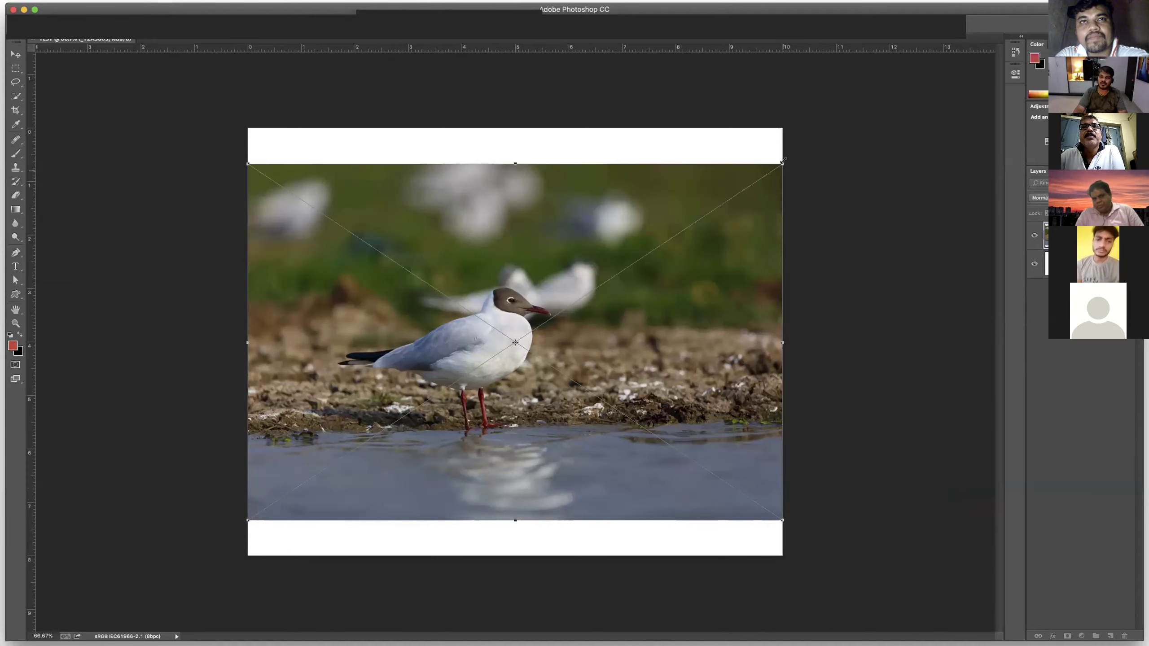
# Scale the placed bird image proportionally to about 61%, position it to cover the whole canvas, and commit the transform.
pyautogui.moveTo(782, 164); pyautogui.dragTo(848, 120)
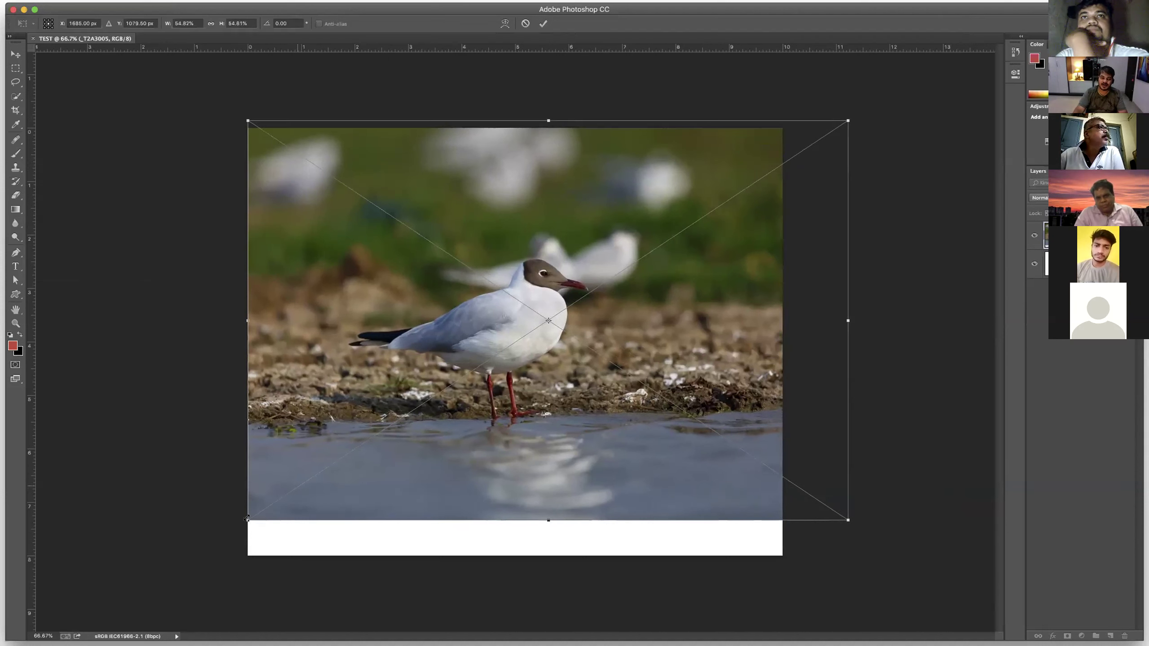
pyautogui.moveTo(220, 569); pyautogui.dragTo(207, 605)
pyautogui.moveTo(257, 555); pyautogui.dragTo(248, 566)
pyautogui.moveTo(601, 347); pyautogui.dragTo(599, 356)
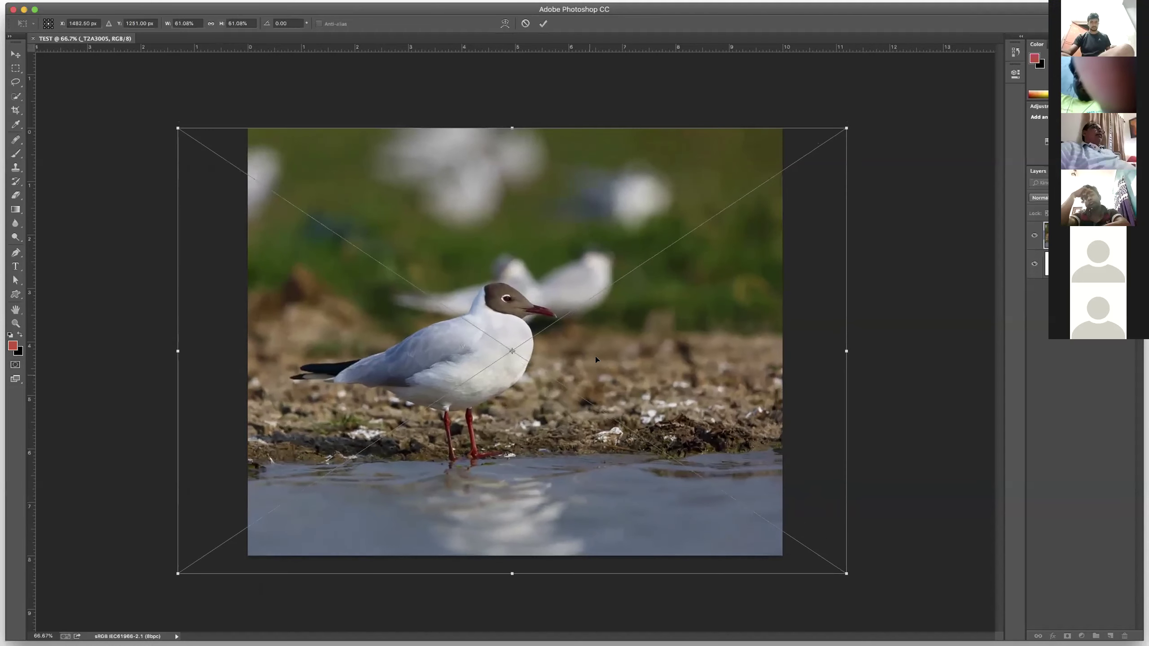
pyautogui.moveTo(663, 333); pyautogui.dragTo(659, 332)
pyautogui.press('Return')
pyautogui.press('m')
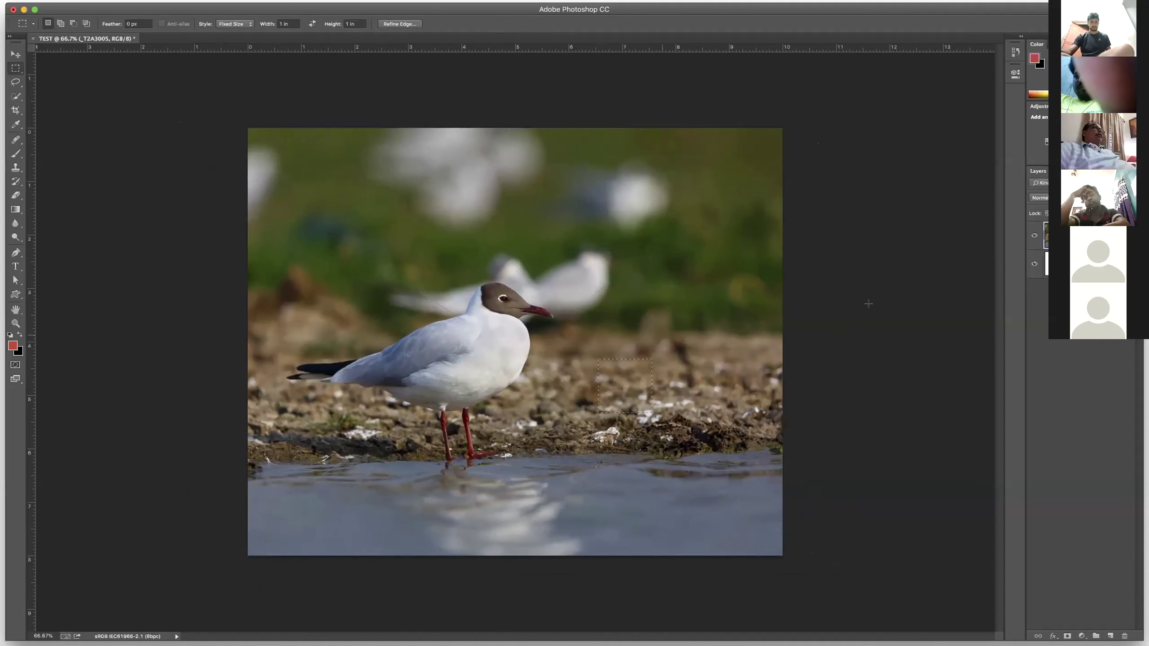
pyautogui.click(869, 304)
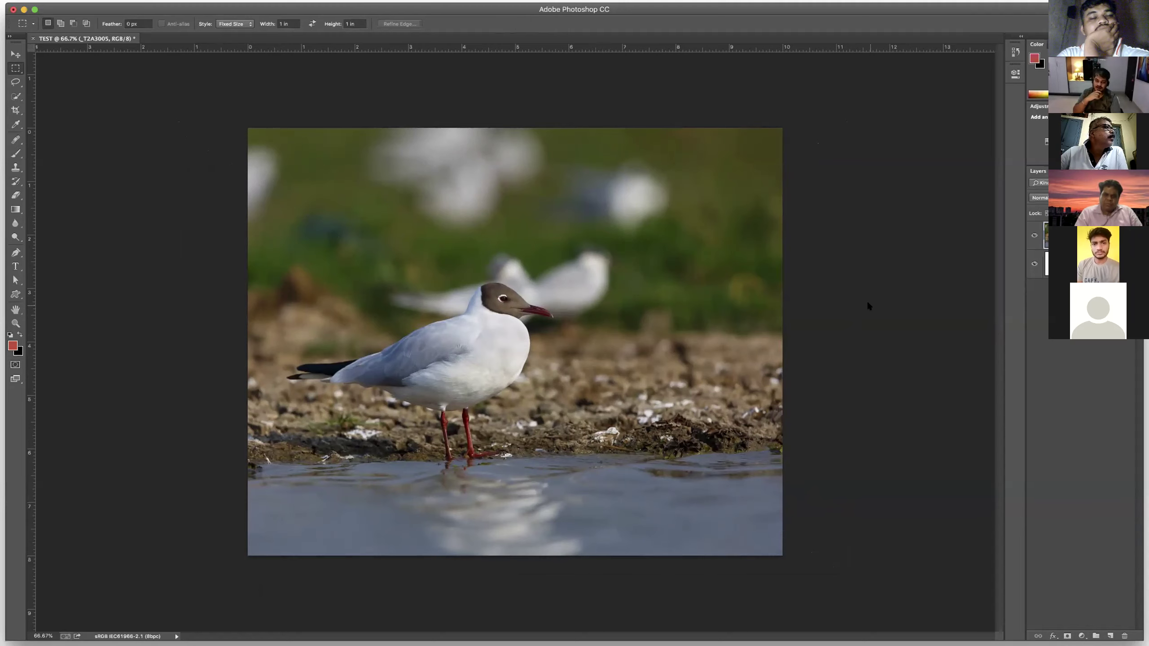
# Move the bird image slightly up and to the left with the Move tool, and delete its layer.
pyautogui.press('v')
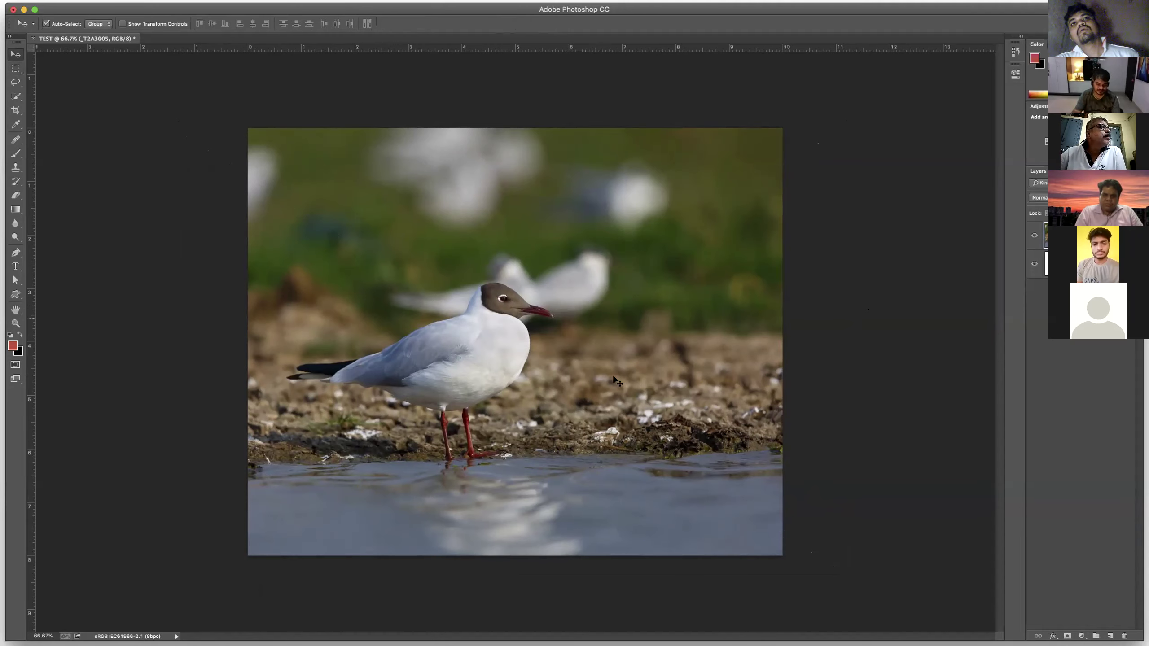
pyautogui.moveTo(611, 393); pyautogui.dragTo(602, 375)
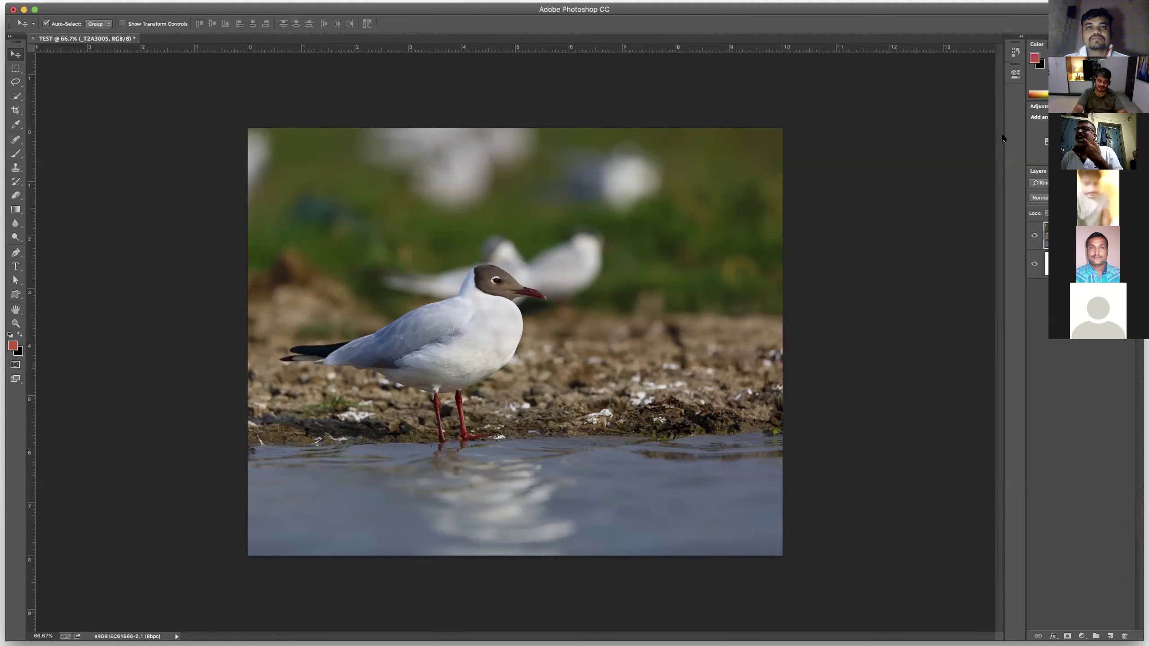
pyautogui.moveTo(1046, 235); pyautogui.dragTo(1126, 633)
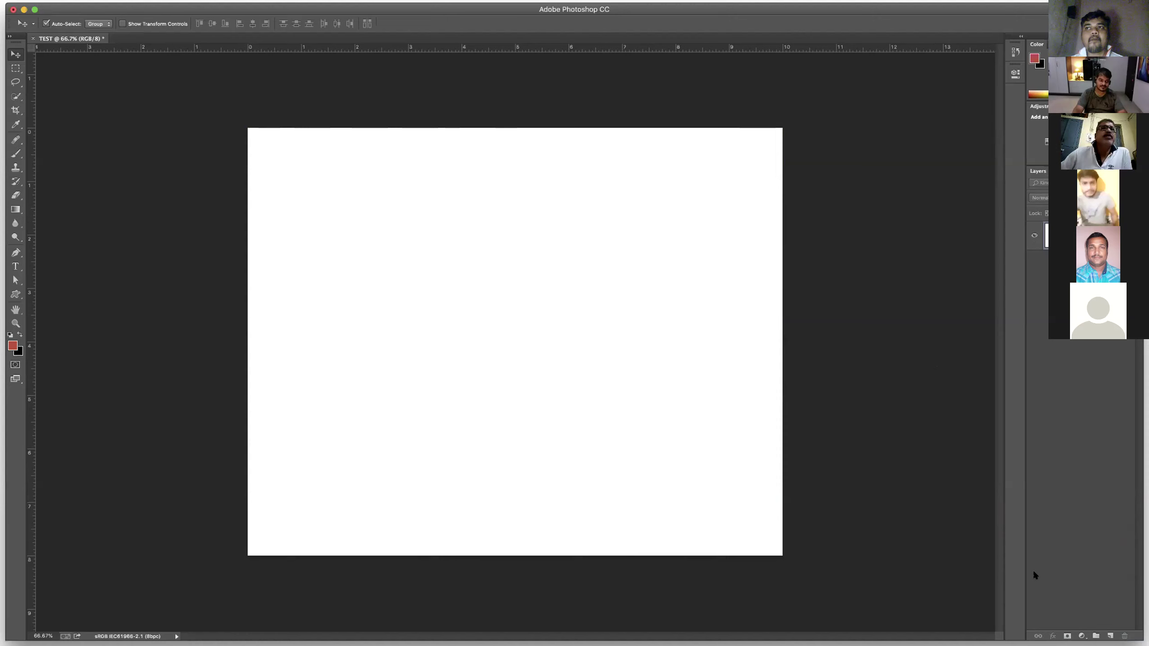
# Place IMG_20190918_135423320_HDR.jpg from the Photoshop_tut folder into the TEST document.
pyautogui.click(50, 1)
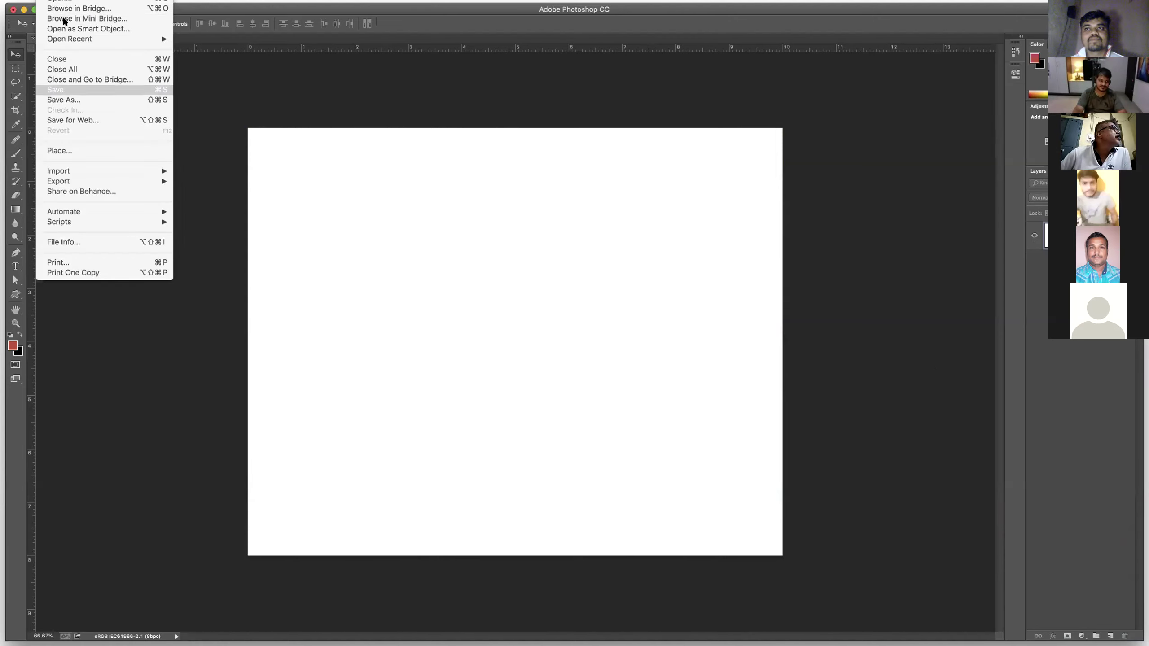
pyautogui.click(594, 187)
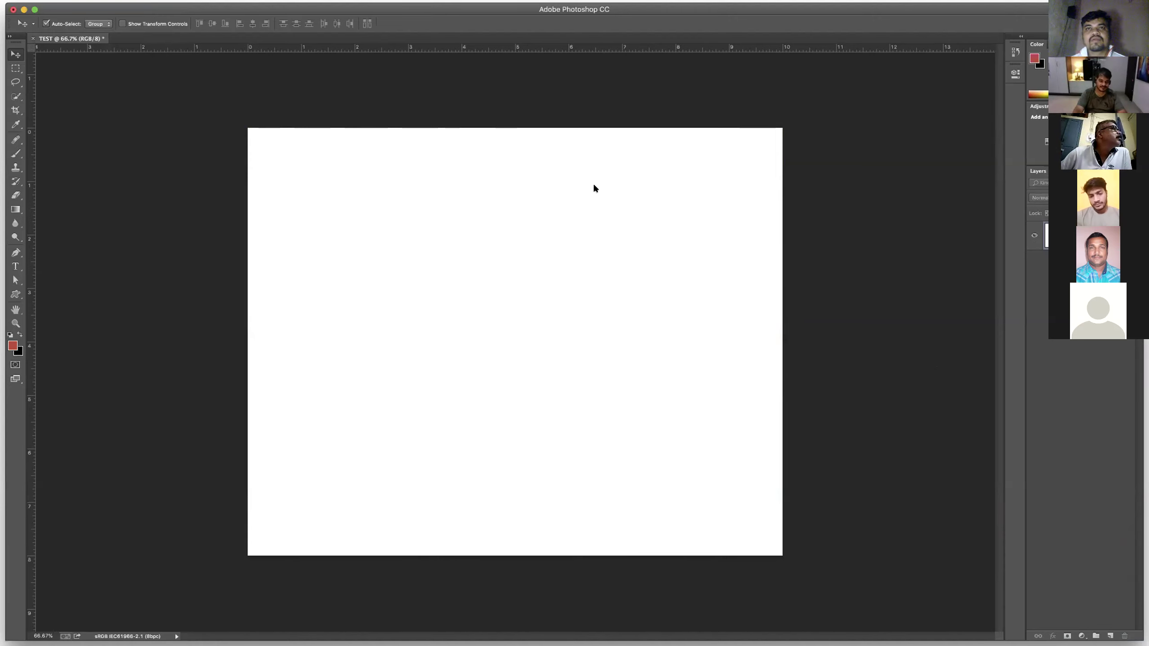
pyautogui.click(560, 75)
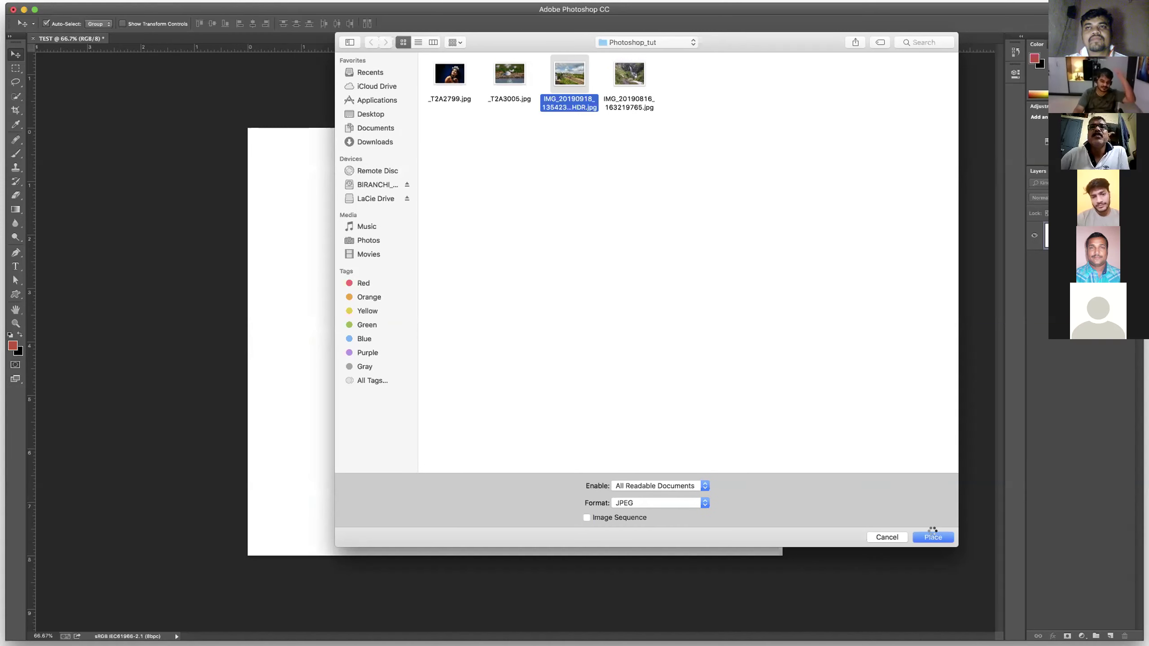
pyautogui.click(933, 537)
pyautogui.press('Return')
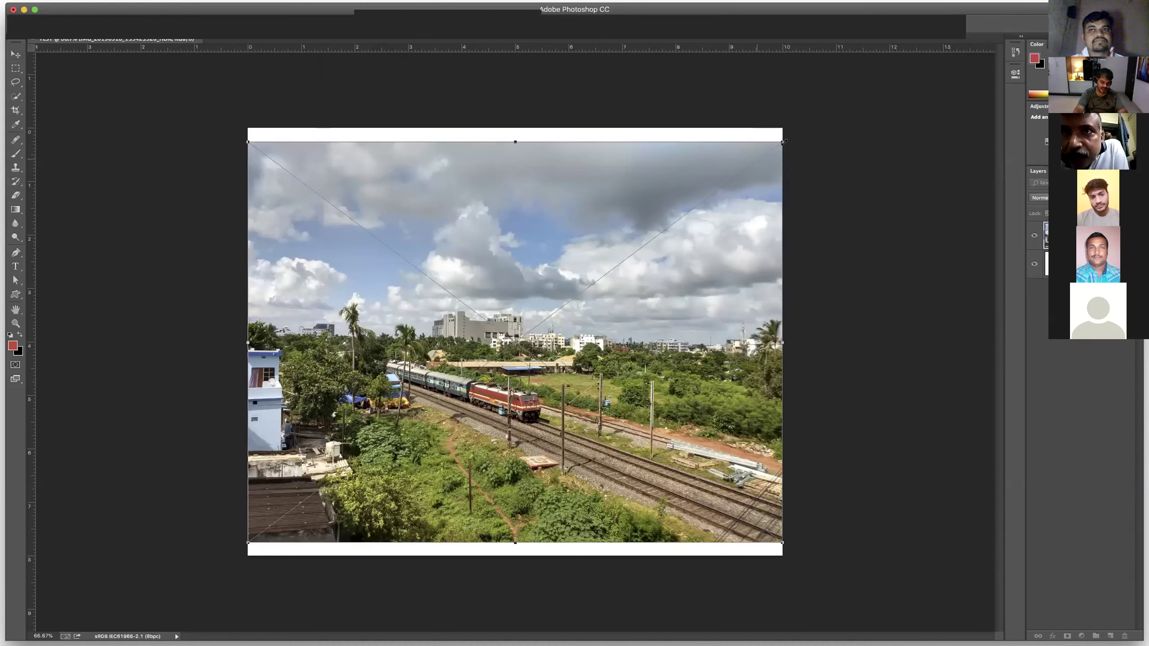
# Try shrinking and repositioning the placed train photo, and cancel its placement.
pyautogui.moveTo(748, 158); pyautogui.dragTo(663, 221)
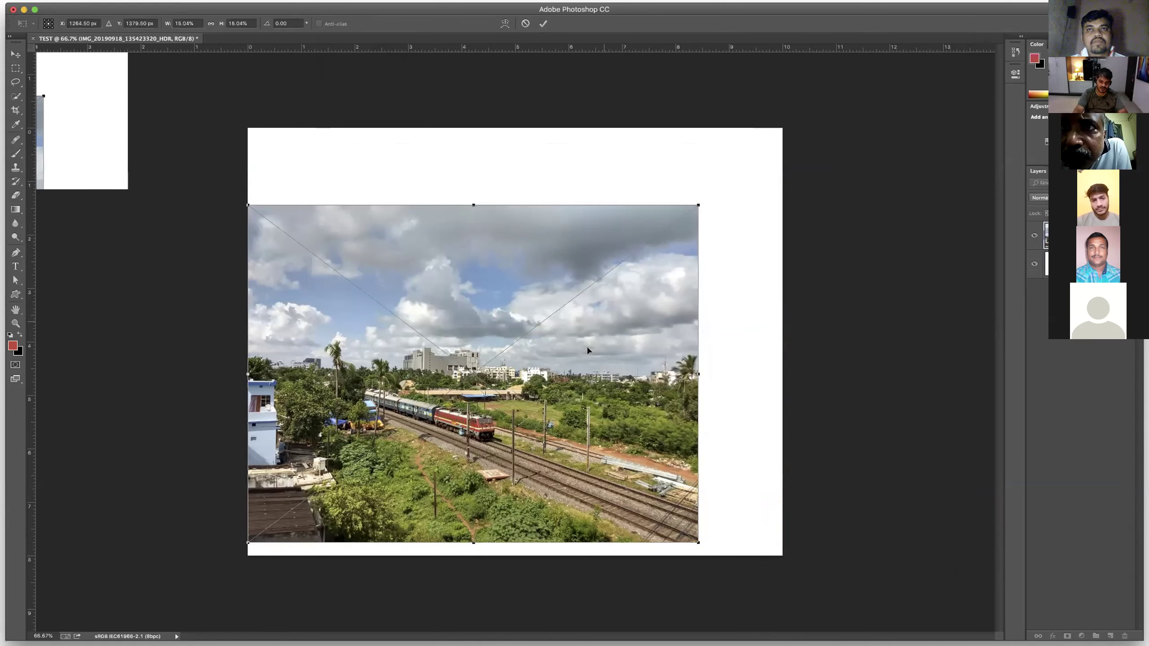
pyautogui.moveTo(629, 323); pyautogui.dragTo(672, 295)
pyautogui.press('Escape')
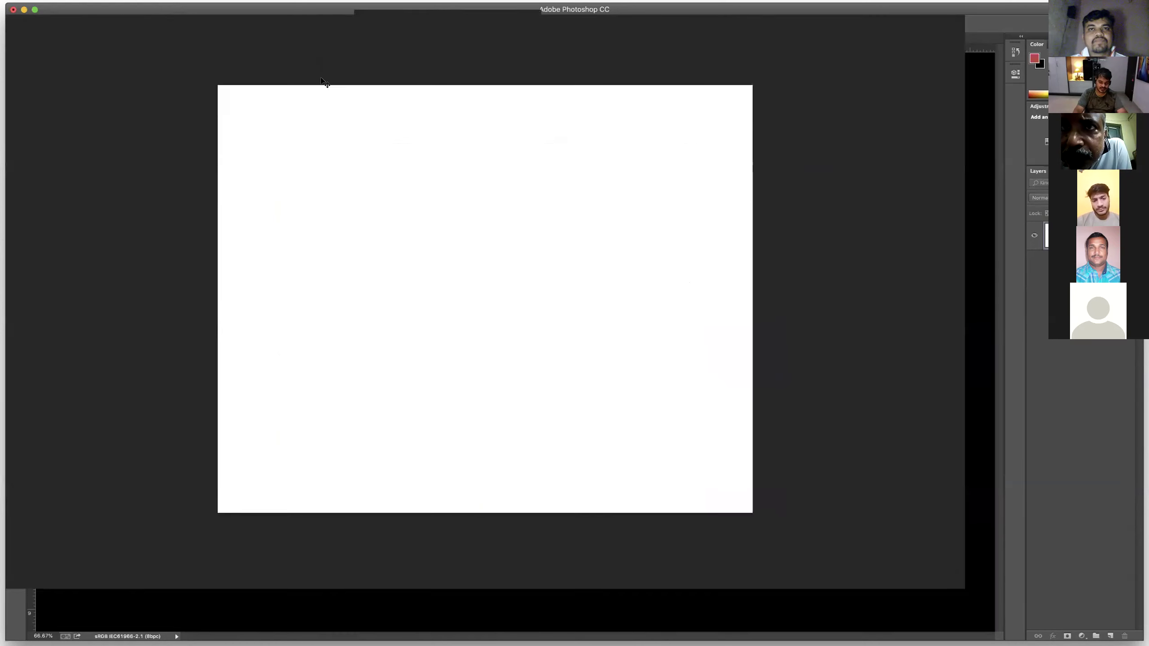
# Open IMG_20190918_135423320_HDR.jpg from the Photoshop_tut folder as its own document and float its window over TEST.
pyautogui.click(44, 0)
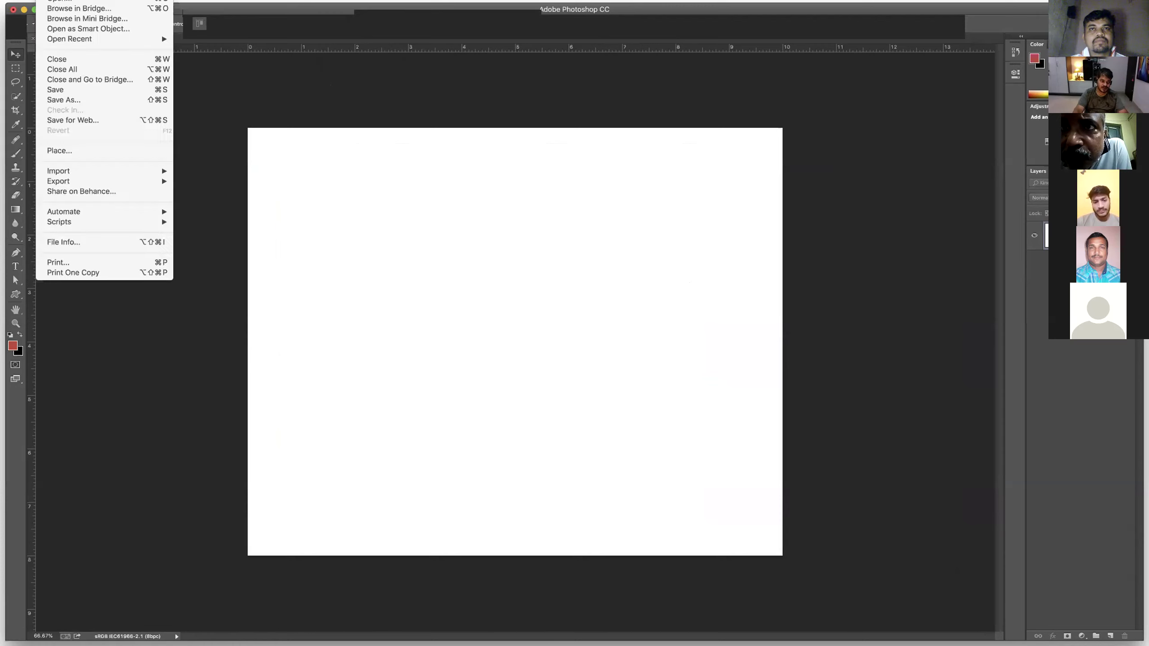
pyautogui.click(639, 186)
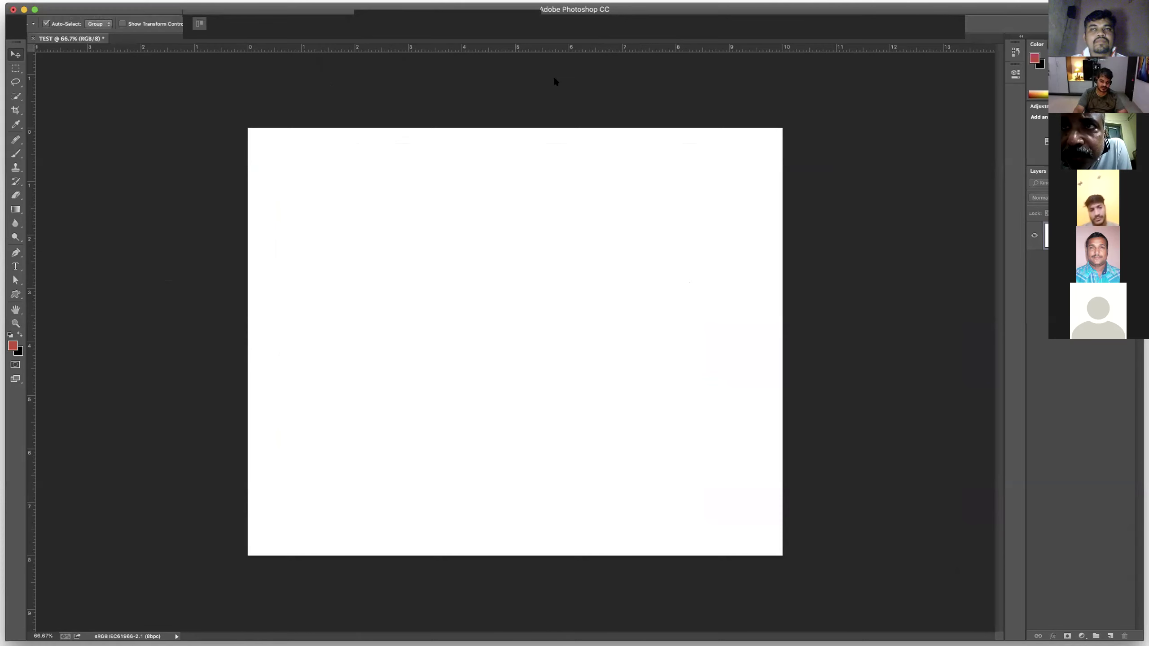
pyautogui.press('super+o')
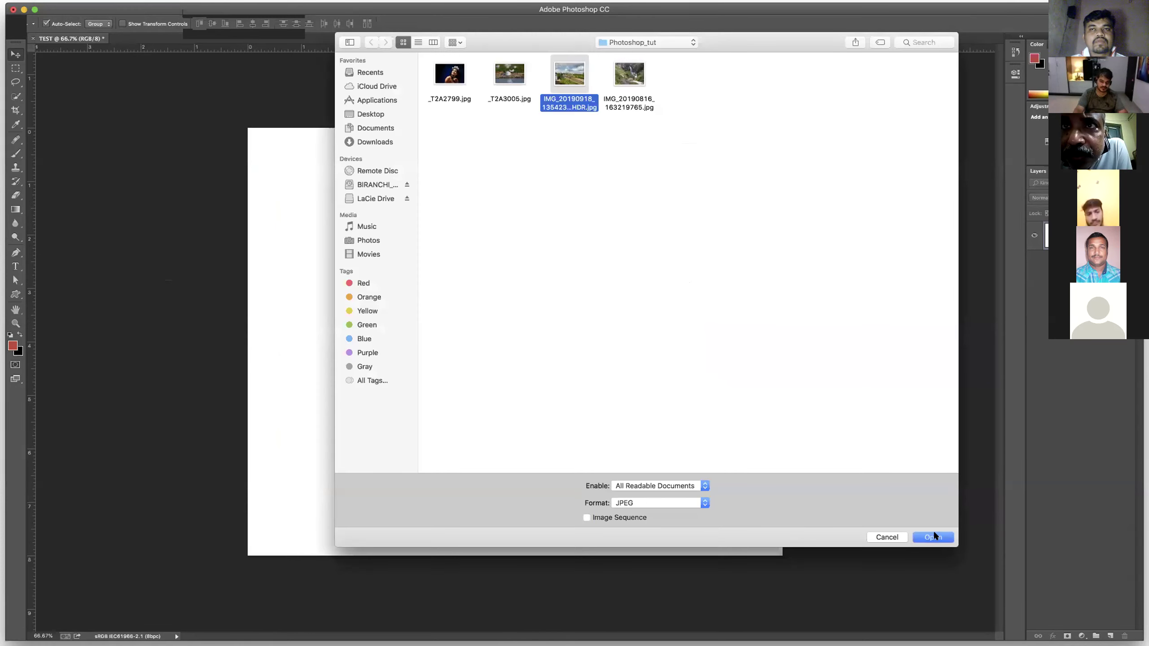
pyautogui.press('Return')
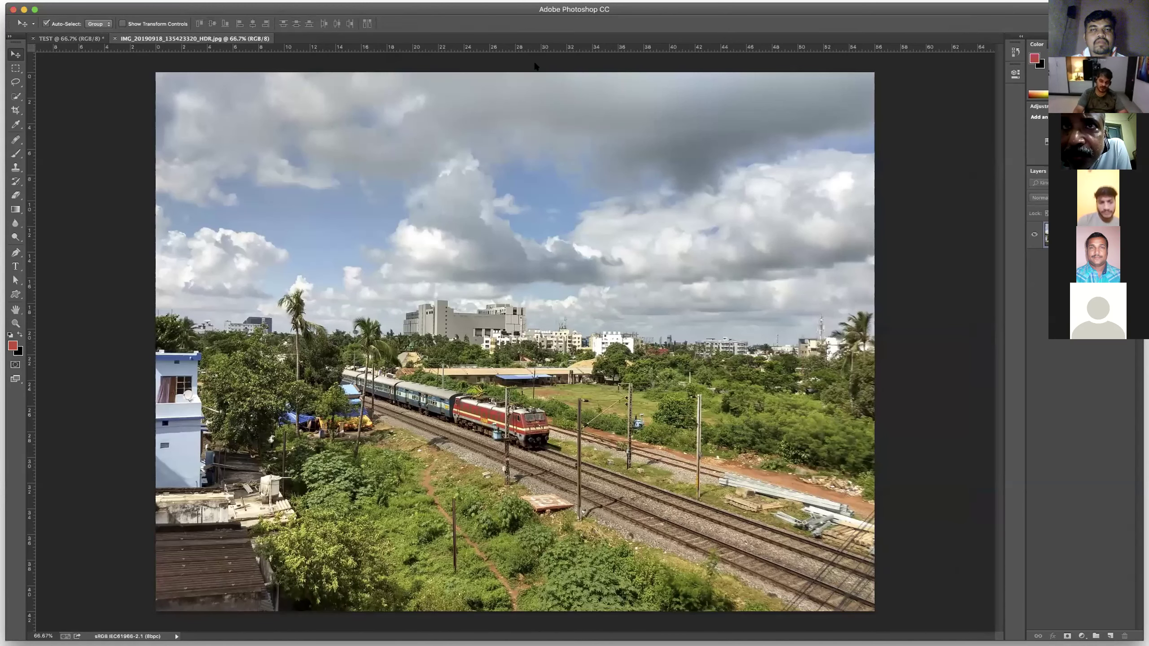
pyautogui.moveTo(214, 40); pyautogui.dragTo(532, 172)
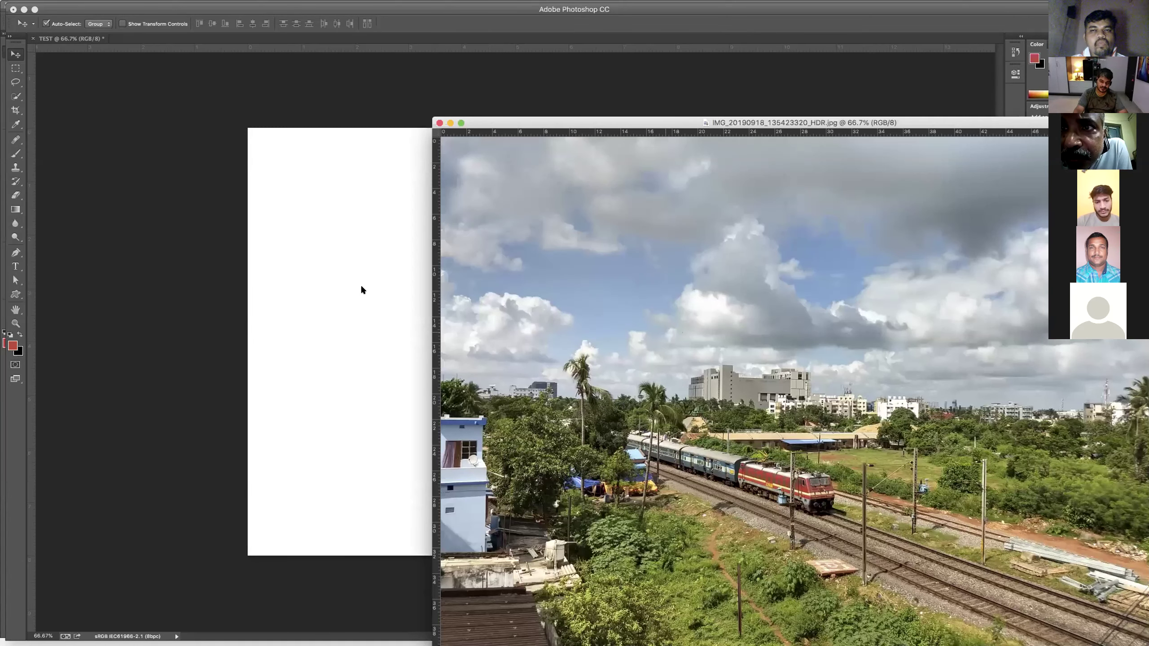
# Try copying the train photo into the TEST document with the Move tool, undo it, and close the photo's floating window.
pyautogui.moveTo(361, 289); pyautogui.dragTo(364, 289)
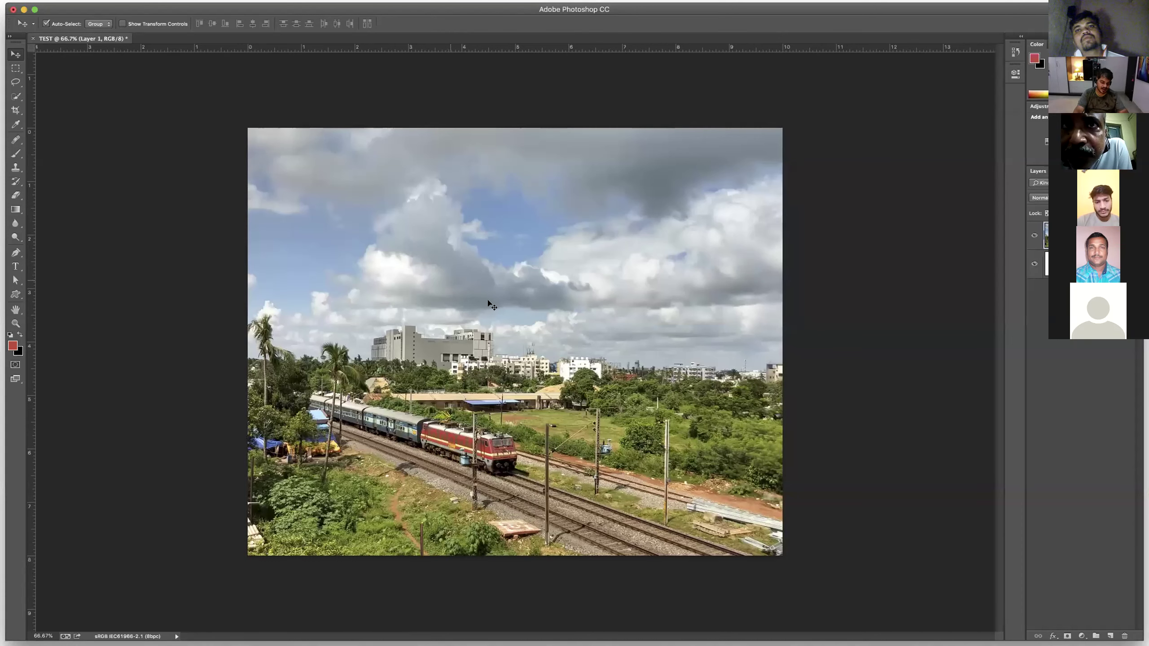
pyautogui.press('super+z')
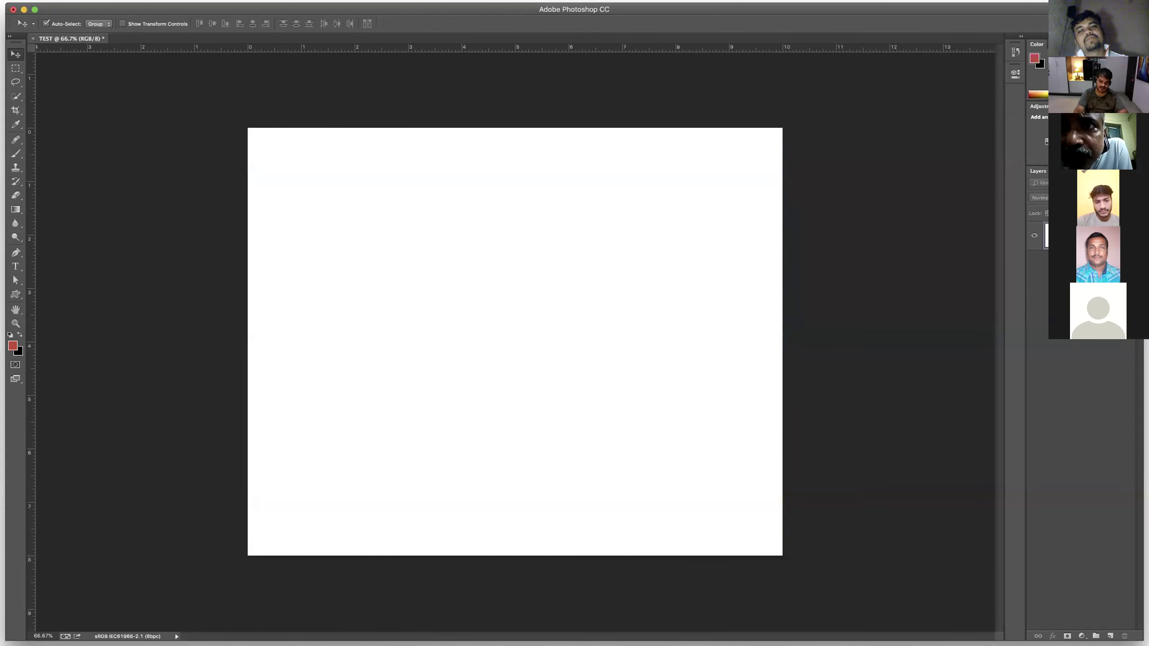
pyautogui.press('super+grave')
pyautogui.click(439, 121)
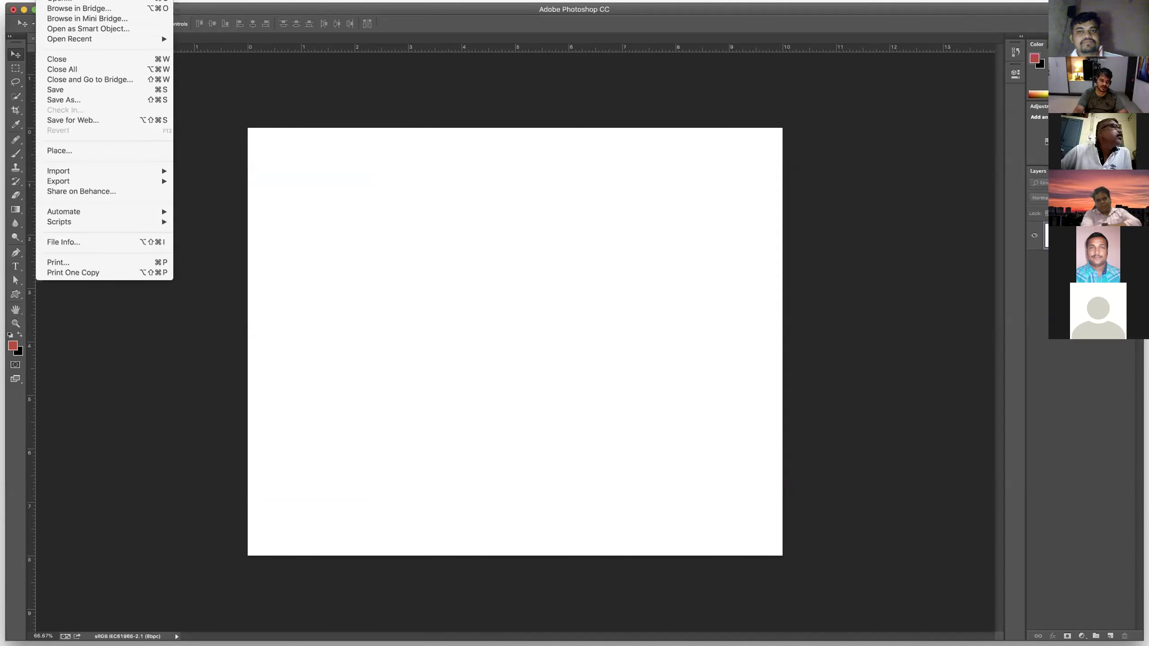
# Start a new document and review the Photo preset's size options, keeping Landscape, 8 x 10.
pyautogui.click(655, 260)
pyautogui.press('super+n')
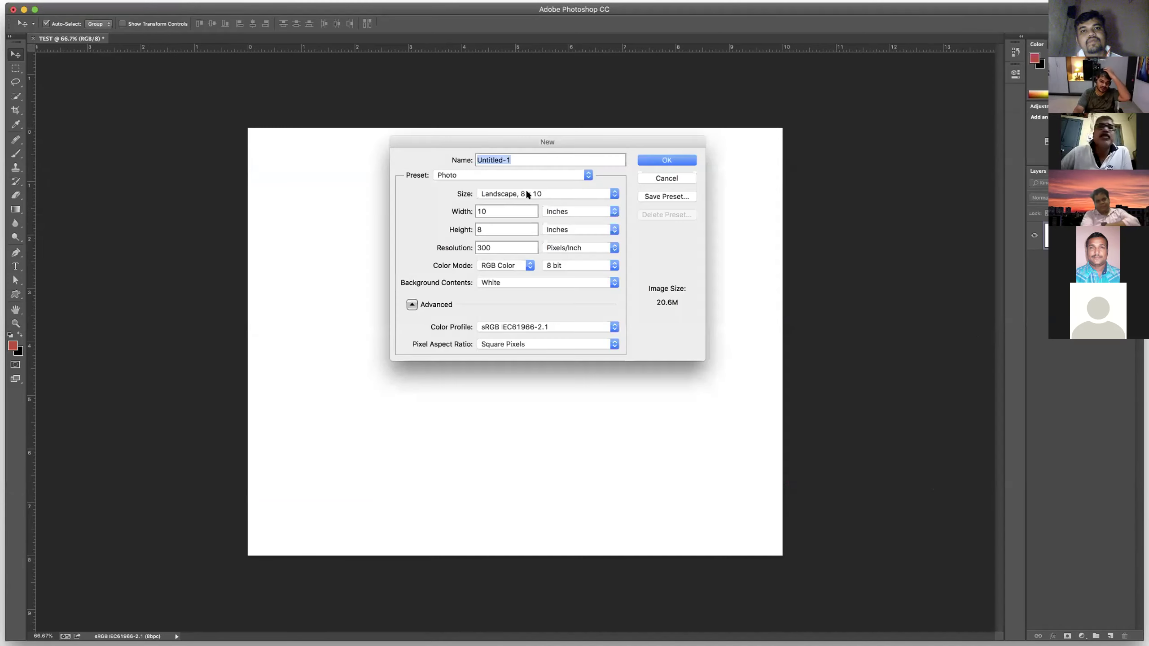
pyautogui.click(577, 192)
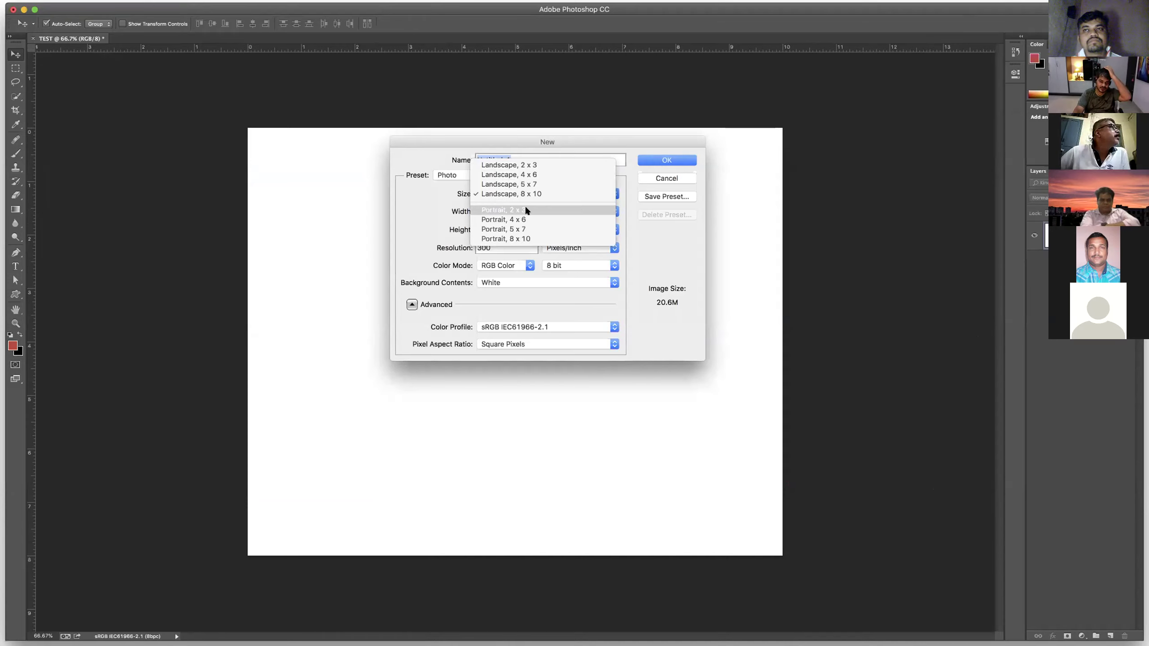
pyautogui.click(511, 197)
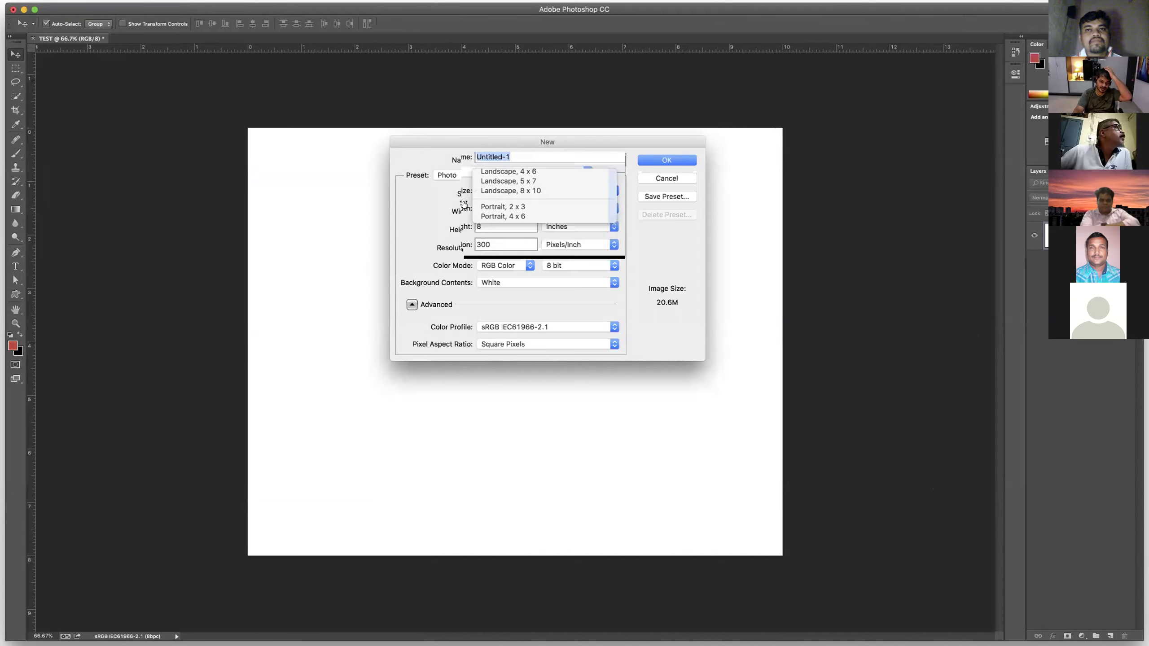
pyautogui.click(500, 194)
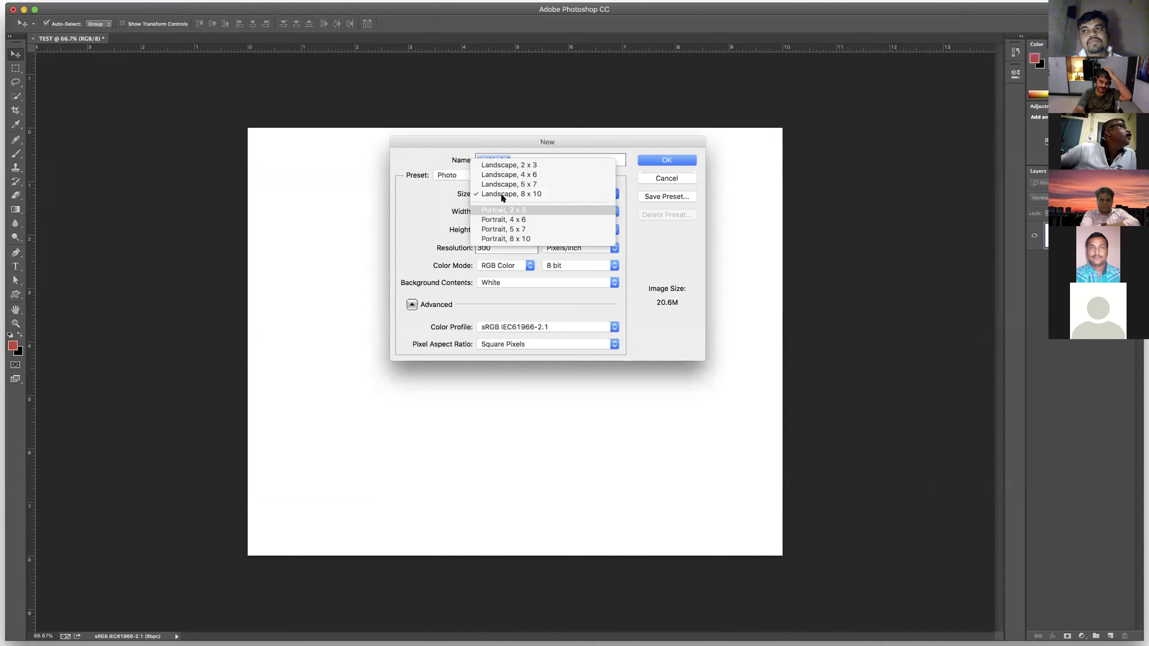
pyautogui.click(509, 194)
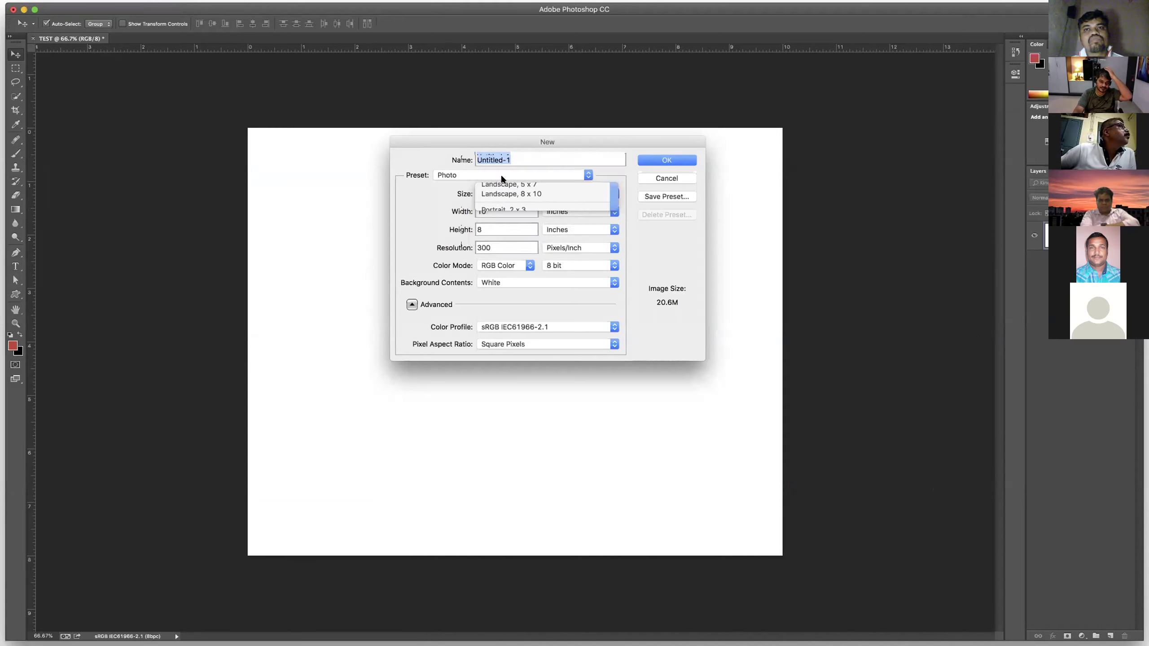
# Create the new document from the International Paper preset at A3 size, and rotate its canvas 90° to landscape.
pyautogui.click(502, 173)
pyautogui.click(459, 165)
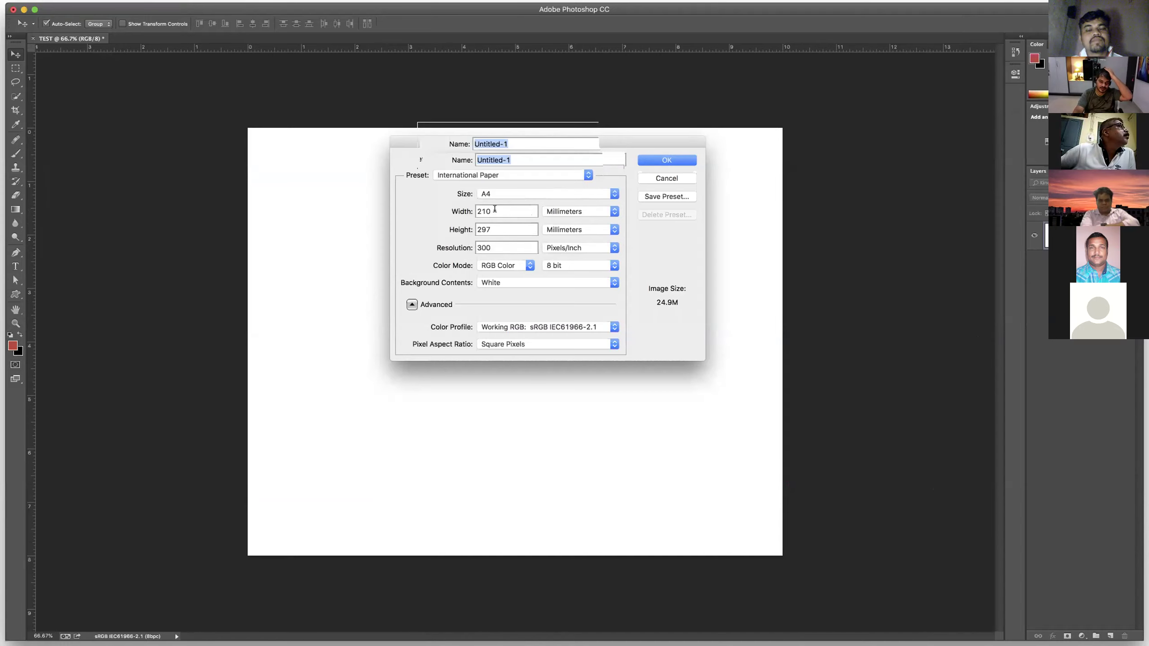
pyautogui.click(497, 194)
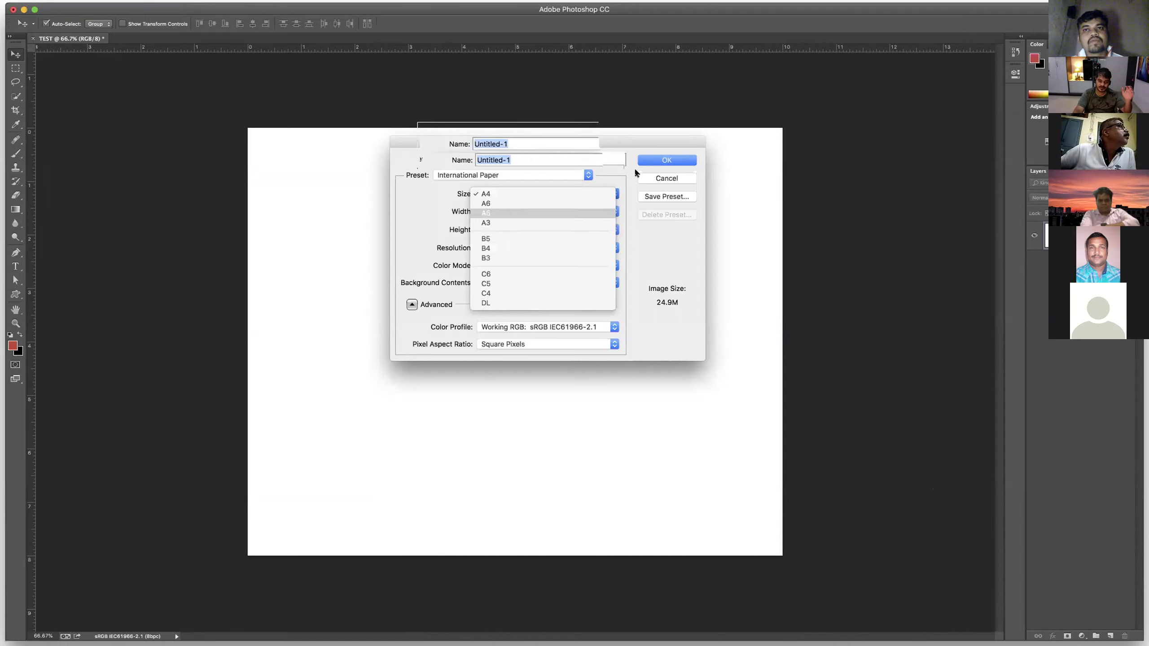
pyautogui.click(663, 161)
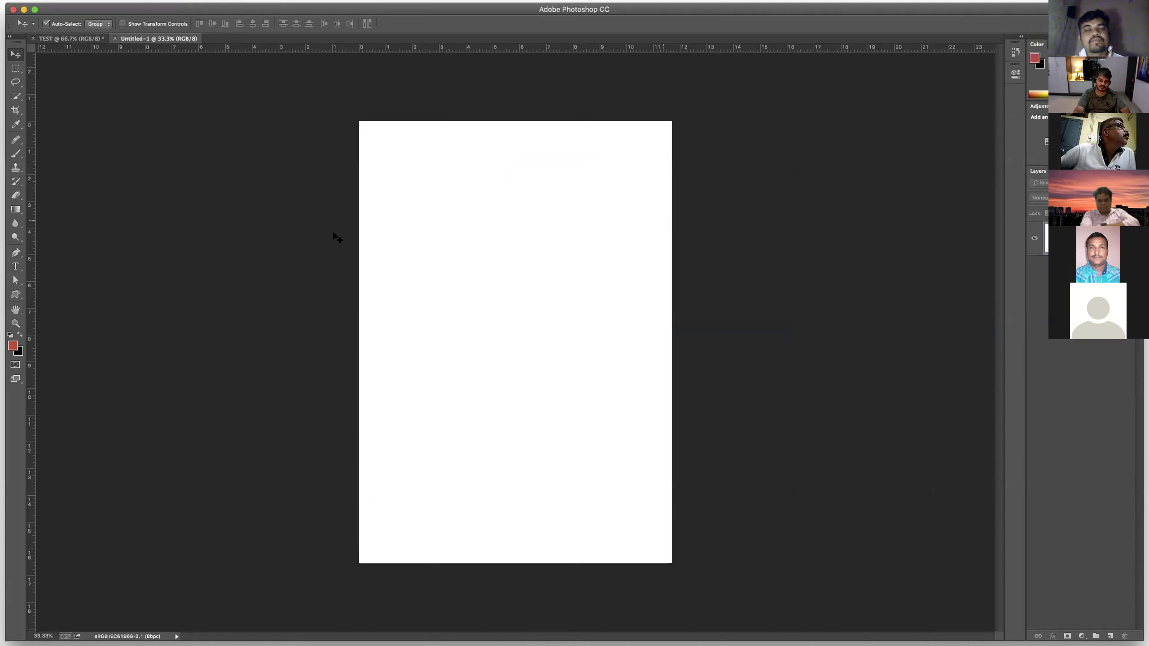
pyautogui.click(93, 0)
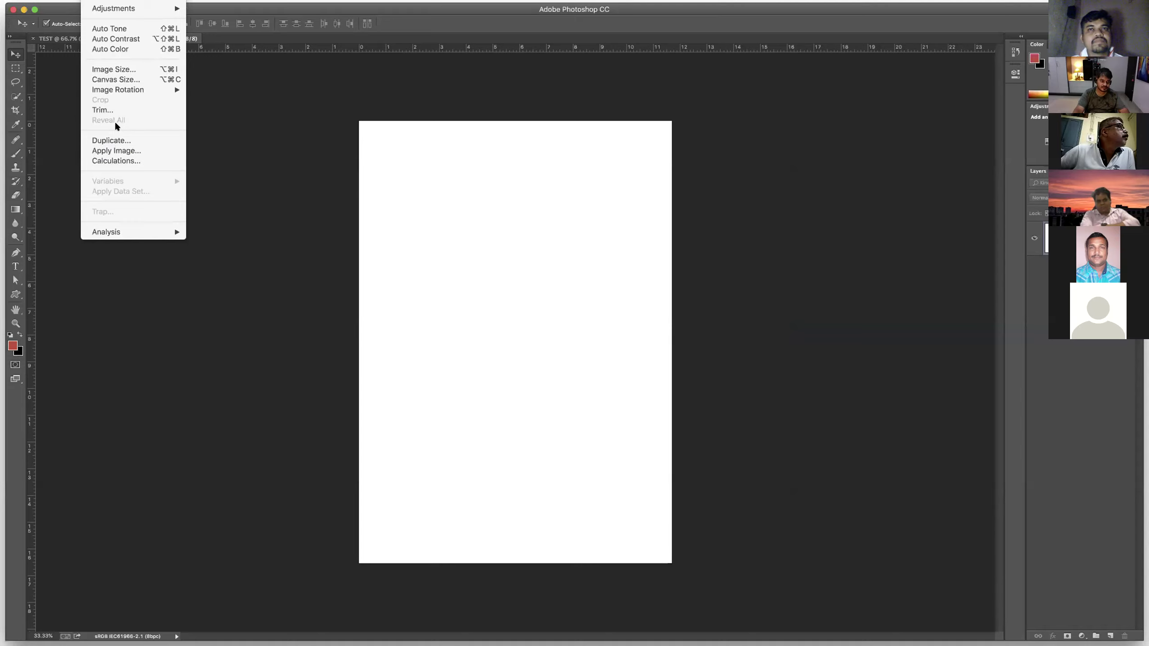
pyautogui.click(218, 103)
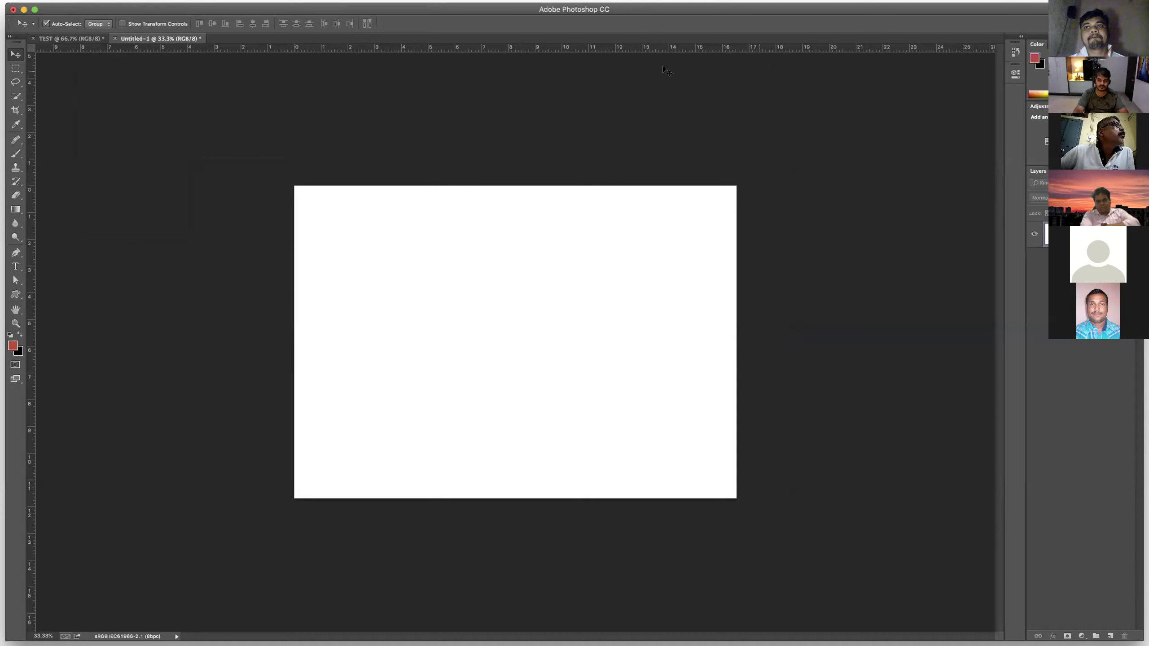
# Open IMG_20190918_135423320_HDR.jpg and float its window beside the blank landscape A3 canvas.
pyautogui.click(54, 1)
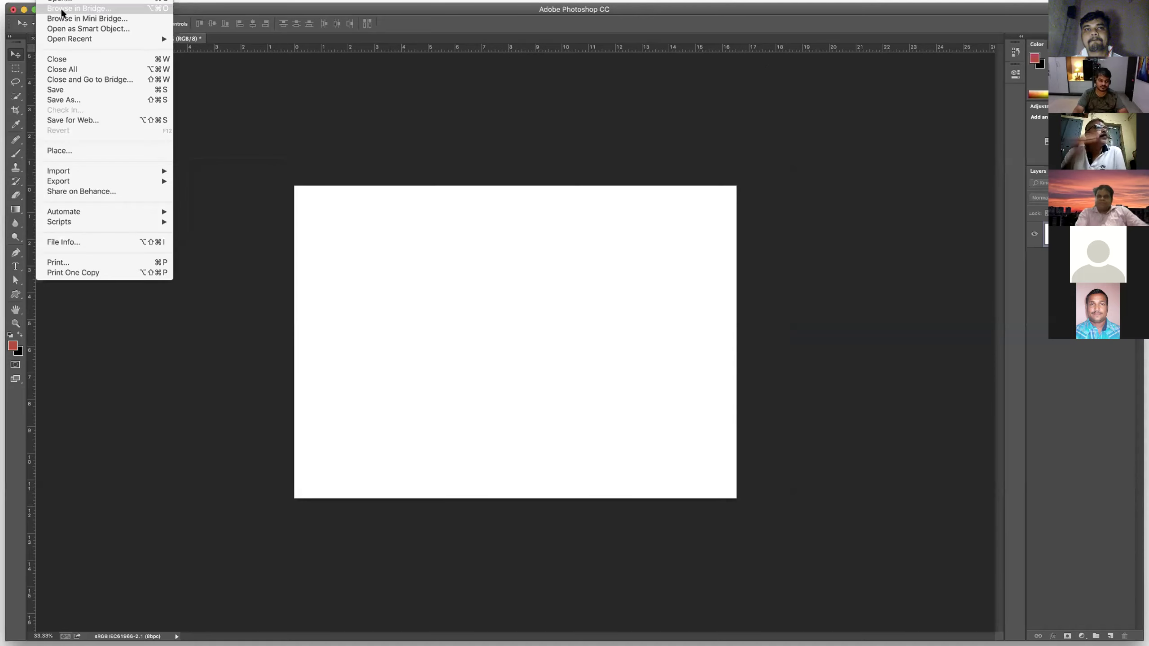
pyautogui.click(285, 32)
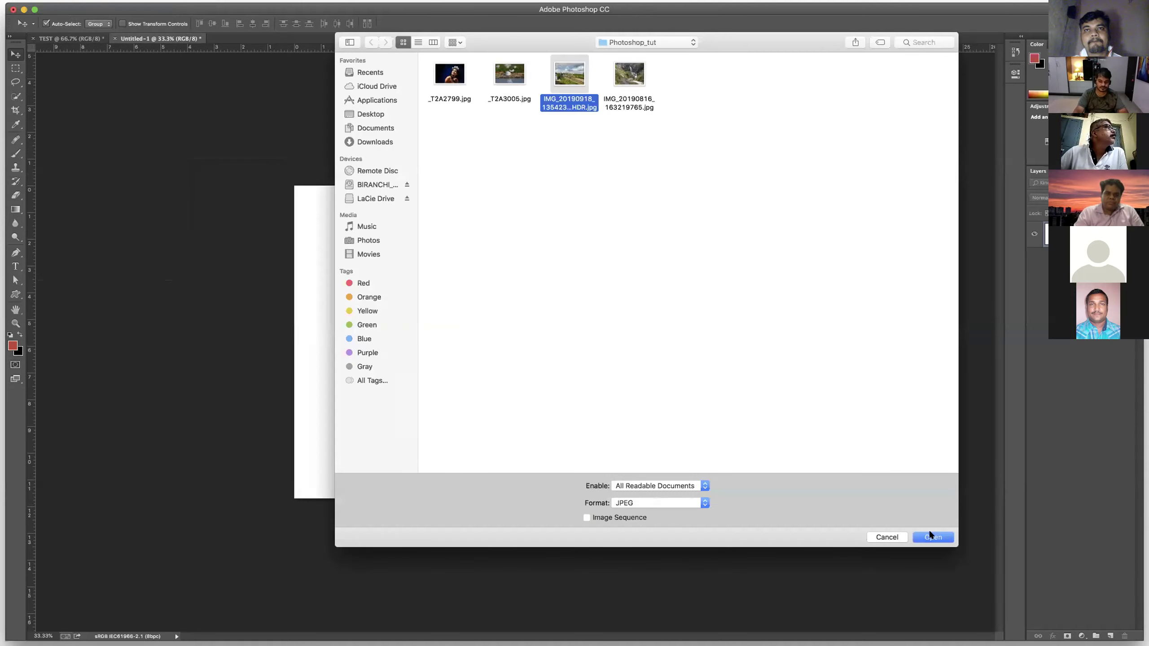
pyautogui.click(933, 537)
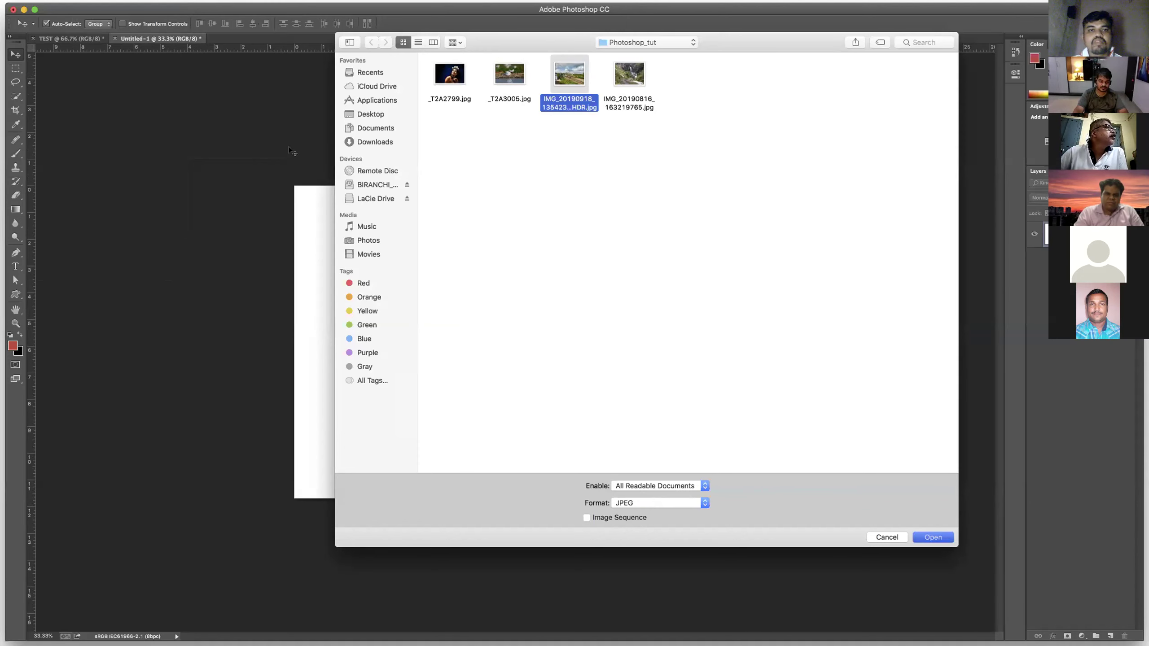
pyautogui.moveTo(428, 124); pyautogui.dragTo(725, 234)
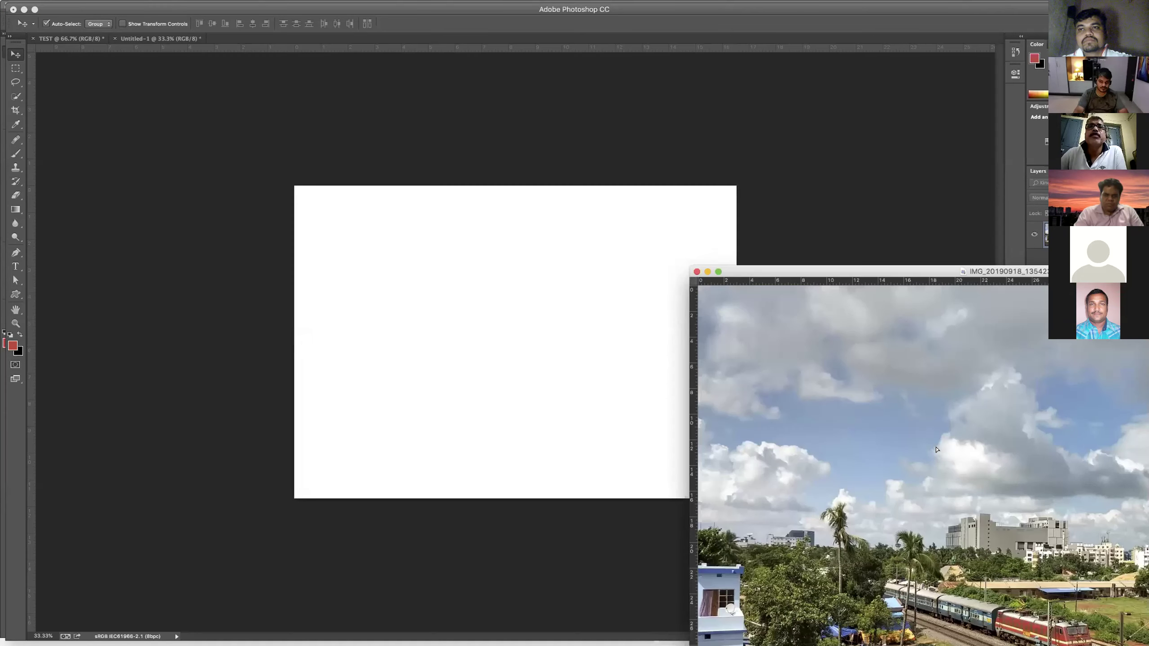
# Copy the train photo onto the A3 canvas with the Move tool, roughly centered, and close its source window.
pyautogui.moveTo(936, 449); pyautogui.dragTo(470, 297)
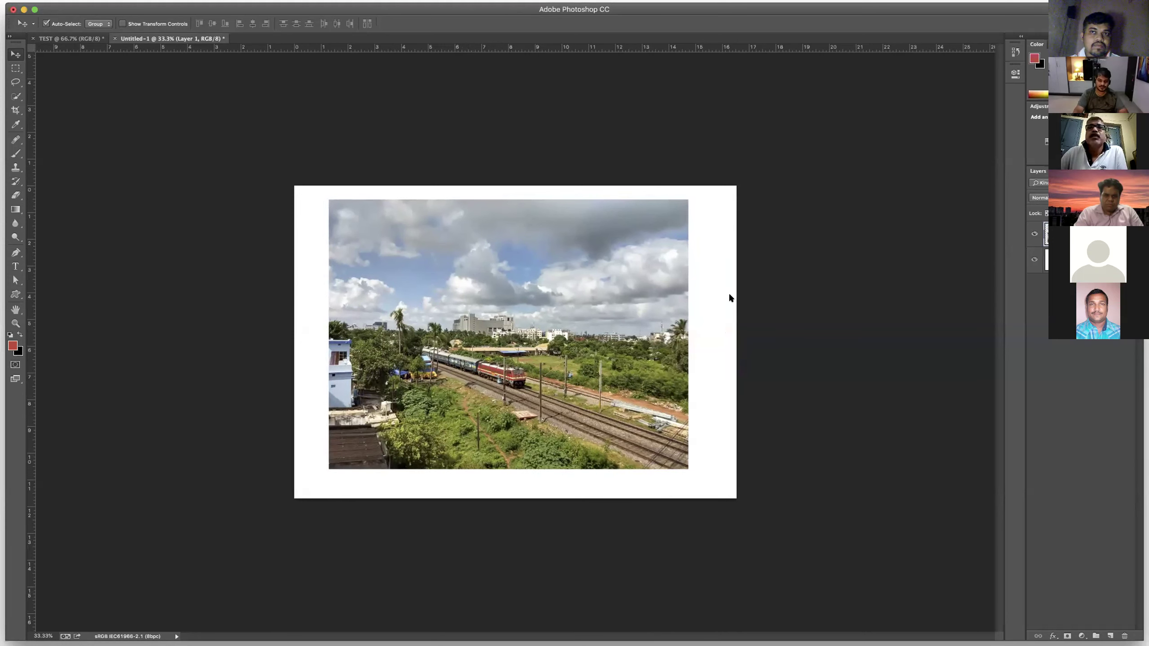
pyautogui.hotkey('ctrl', 'Tab')
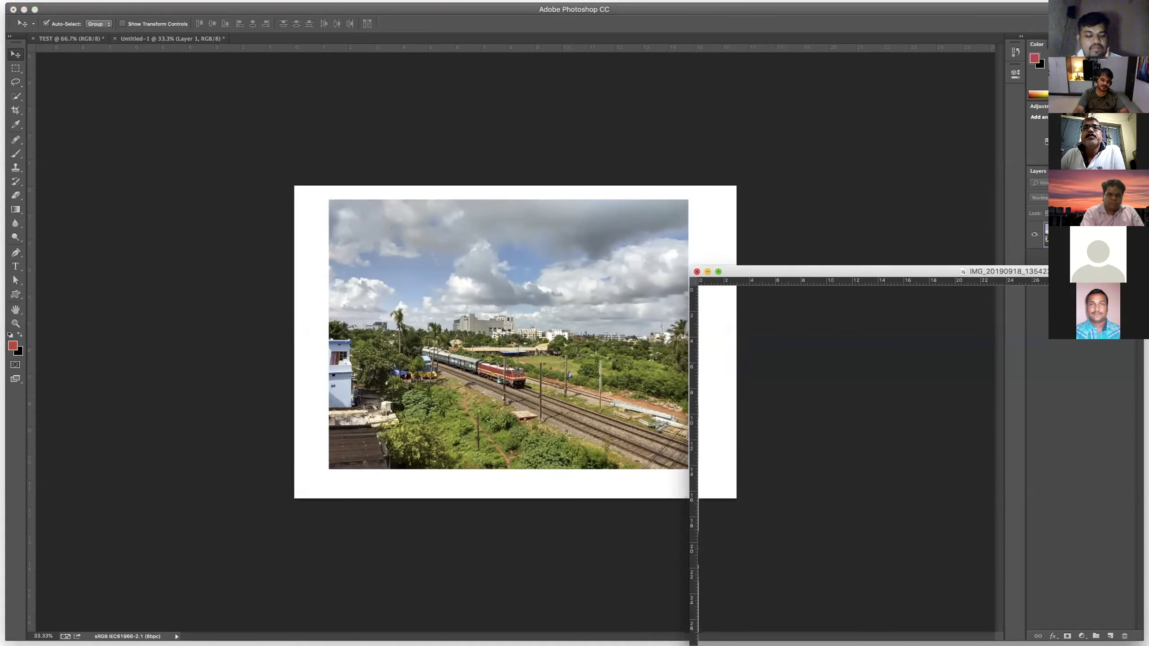
pyautogui.click(697, 272)
pyautogui.moveTo(591, 351); pyautogui.dragTo(597, 360)
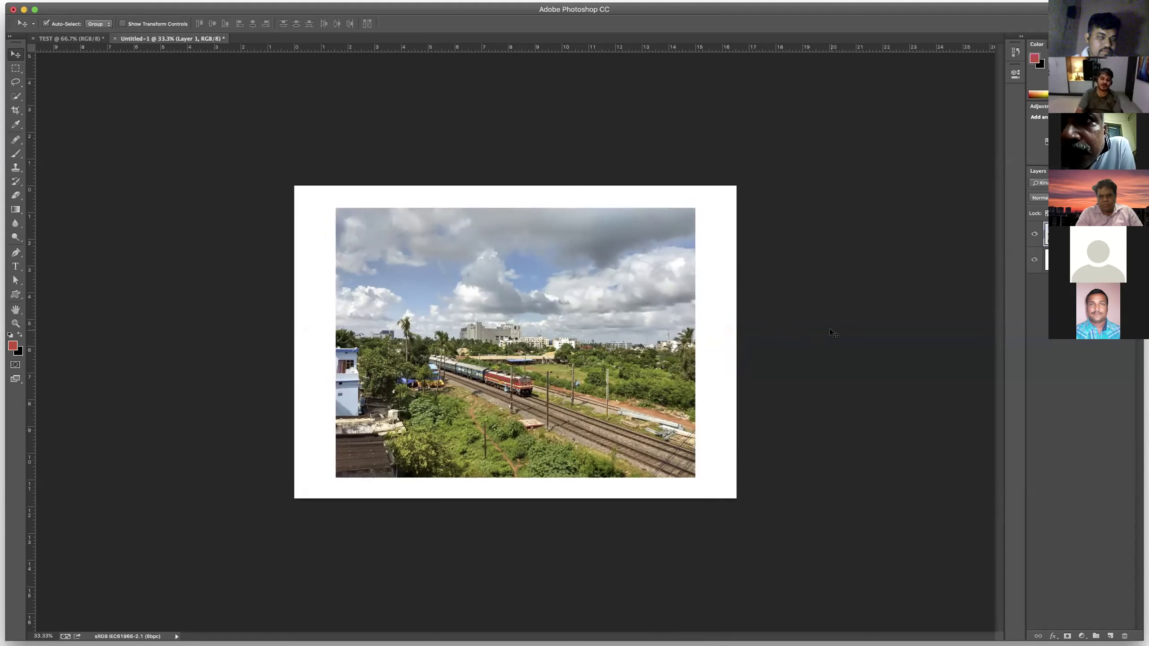
pyautogui.moveTo(666, 328); pyautogui.dragTo(659, 324)
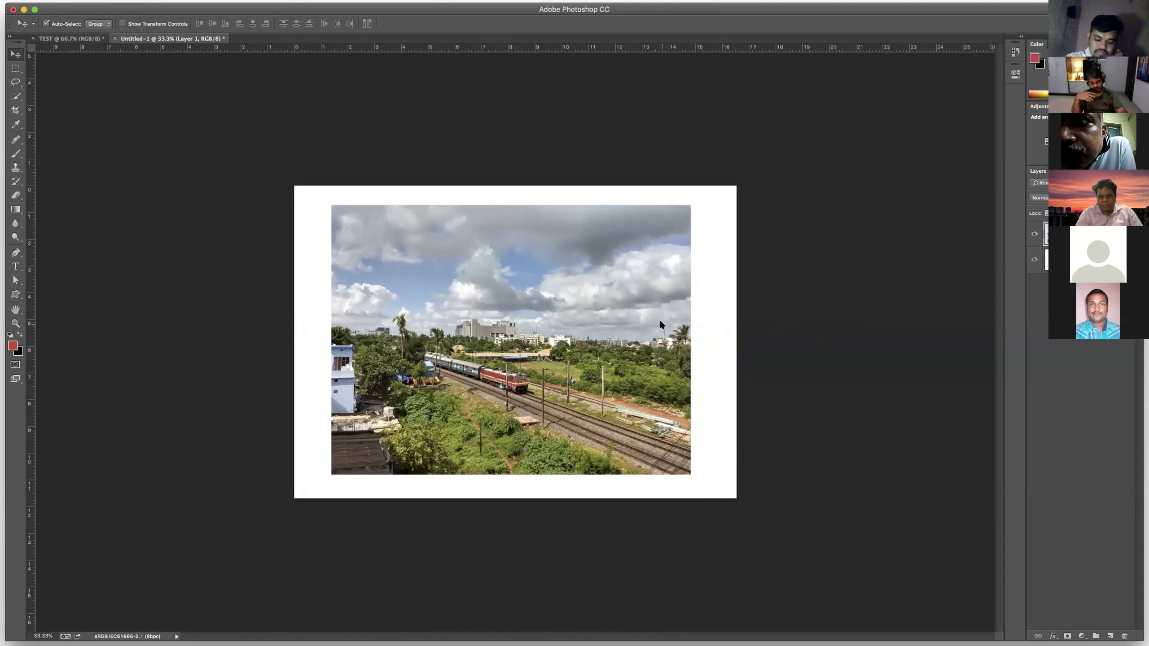
# Try scaling the train photo proportionally to about 125% to cover the whole A3 canvas, and undo the committed transform.
pyautogui.hotkey('ctrl', 't')
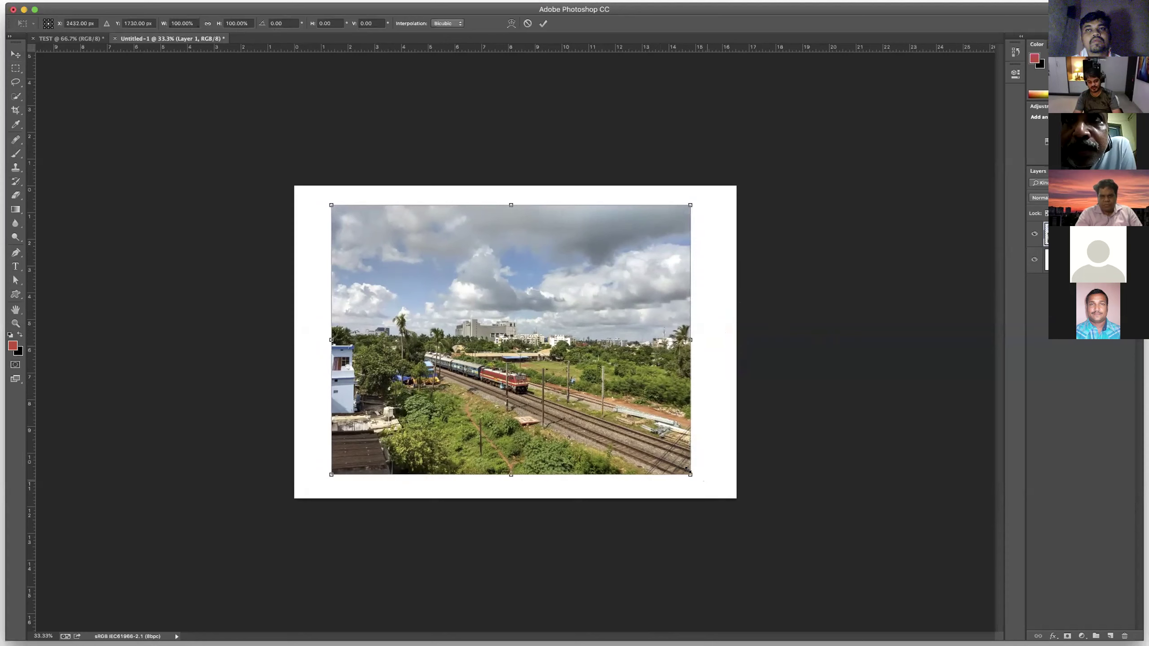
pyautogui.moveTo(690, 474); pyautogui.dragTo(719, 496)
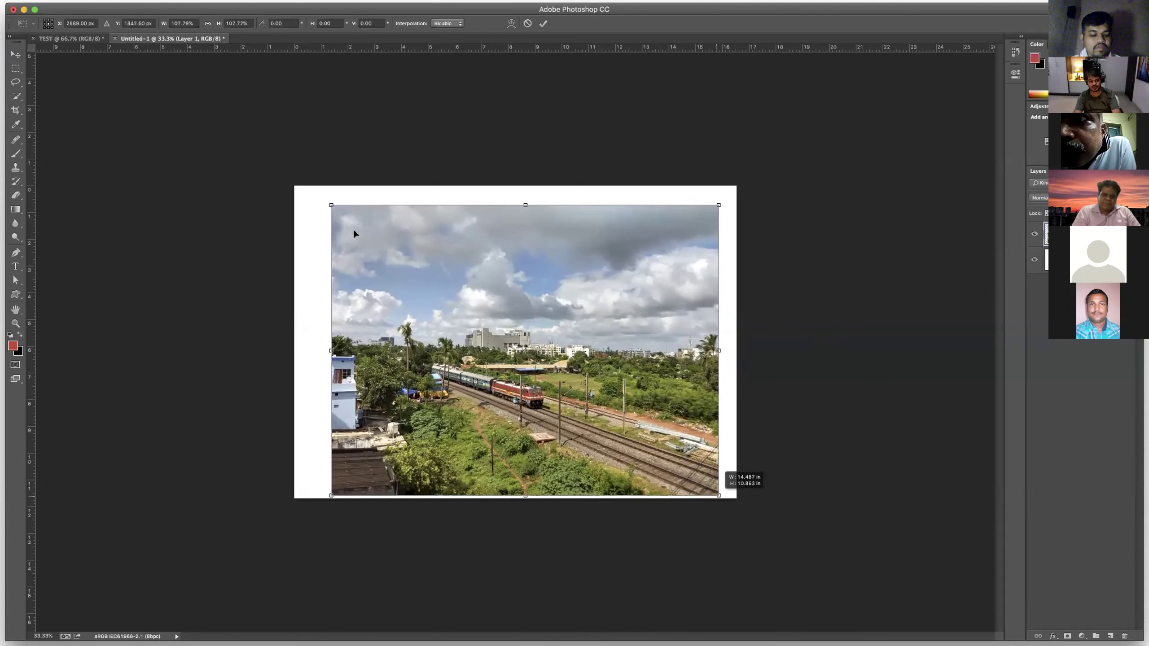
pyautogui.moveTo(331, 205); pyautogui.dragTo(293, 176)
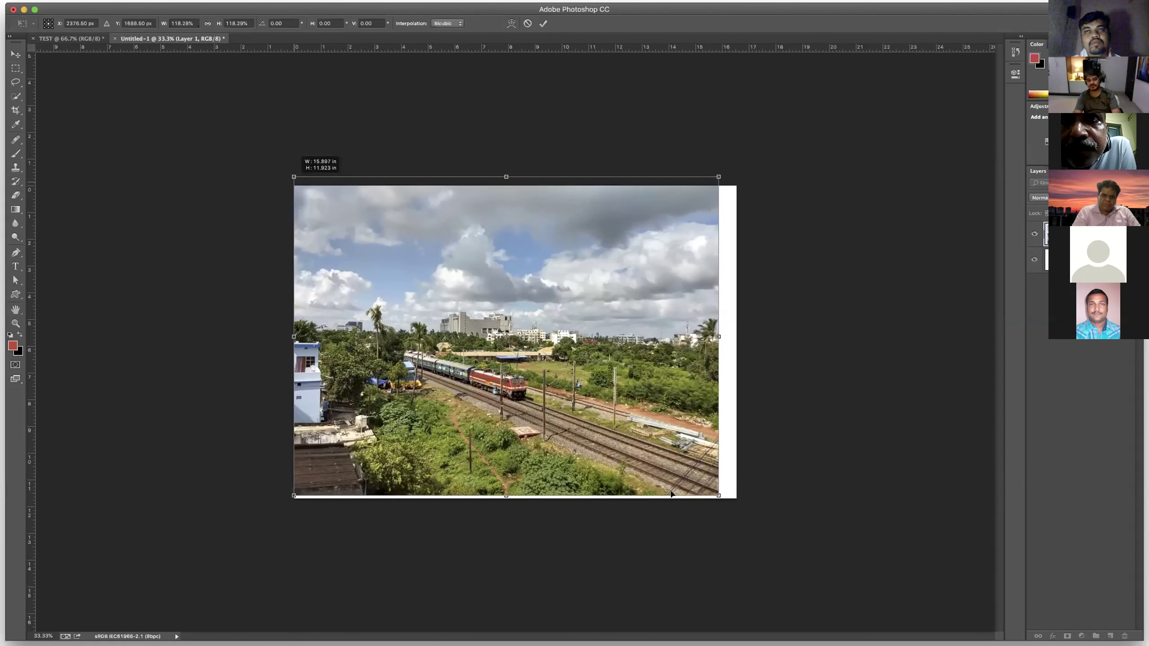
pyautogui.moveTo(719, 495); pyautogui.dragTo(743, 515)
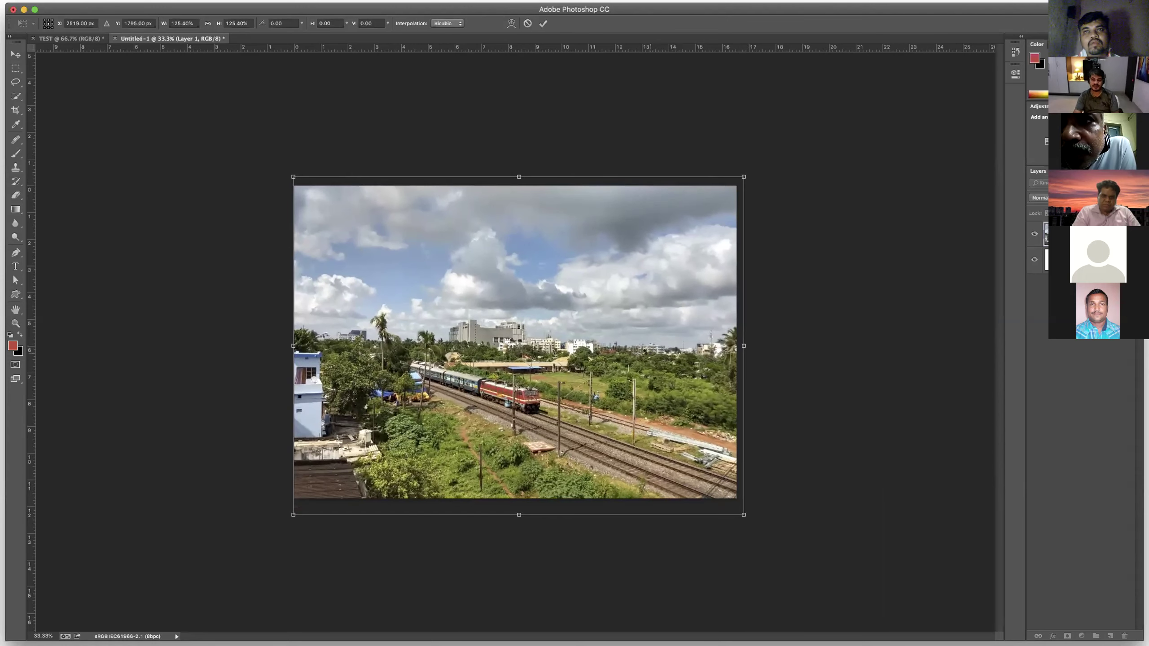
pyautogui.press('Return')
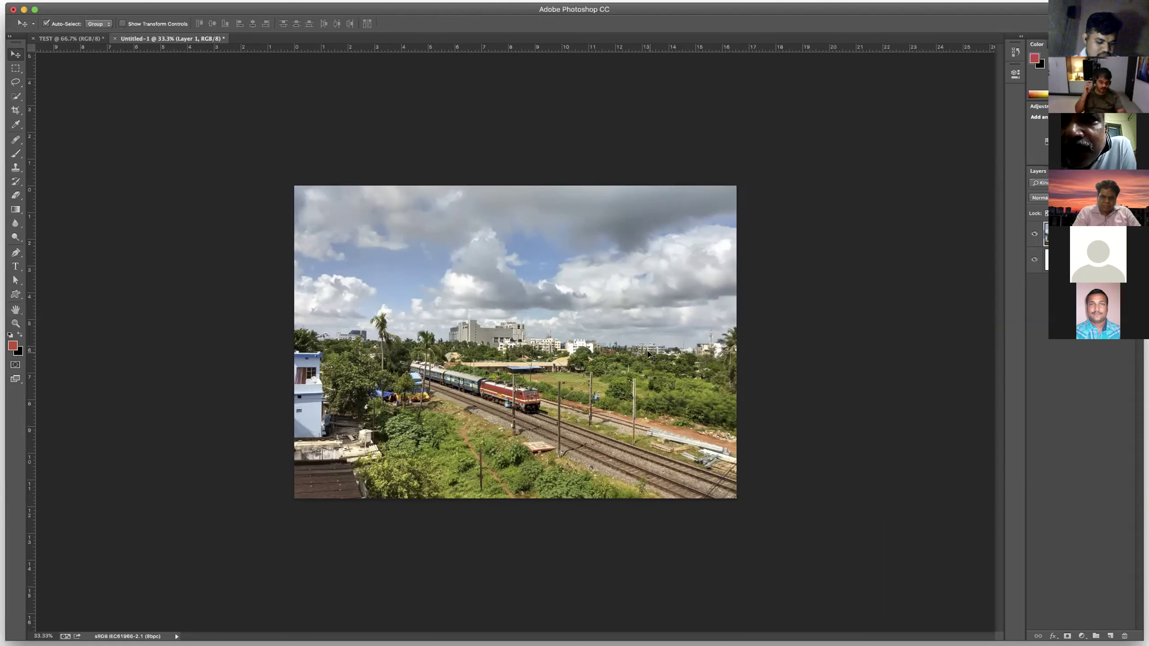
pyautogui.press('super+z')
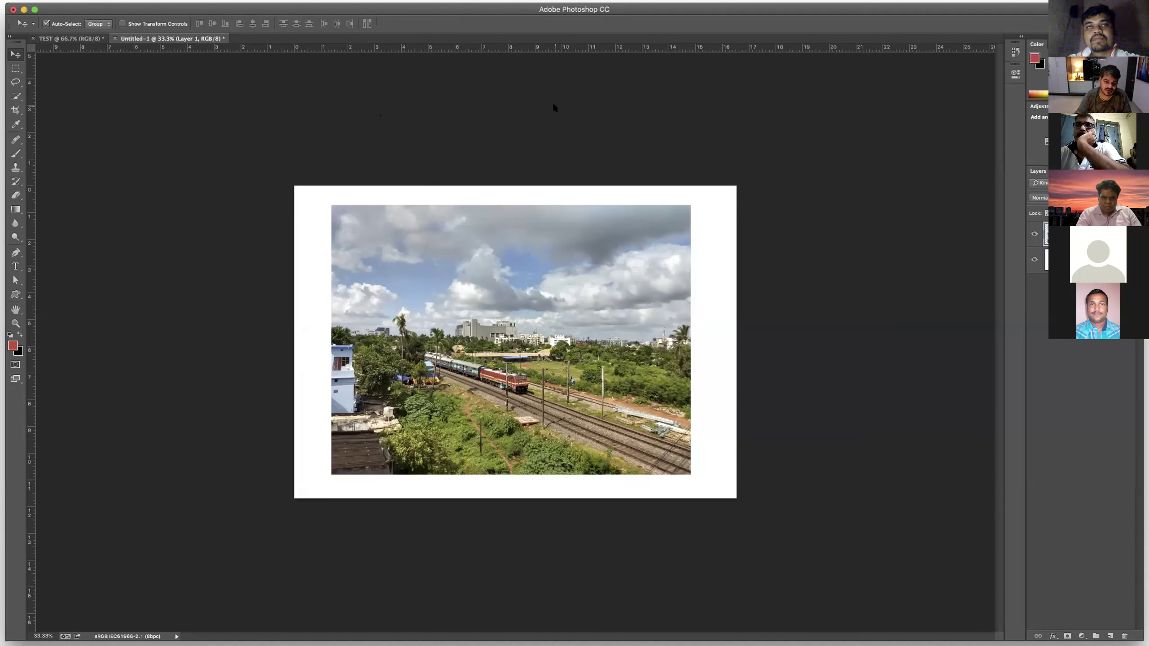
# Convert the A3 train photo document to CMYK color mode without flattening its layers.
pyautogui.click(95, 1)
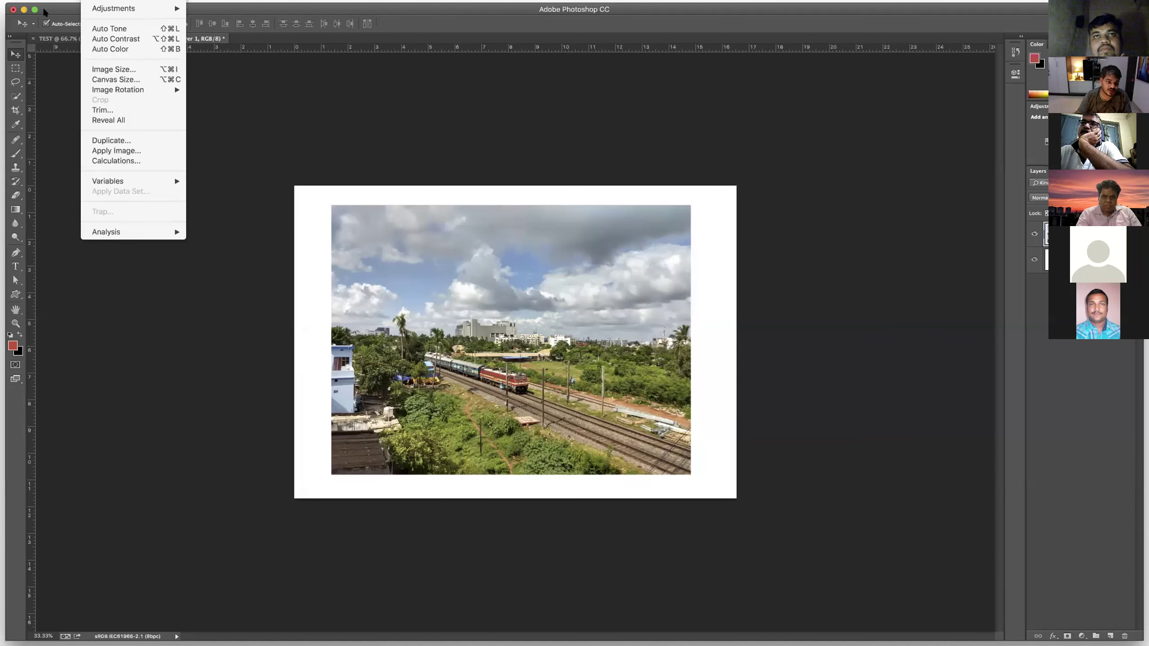
pyautogui.moveTo(113, 1)
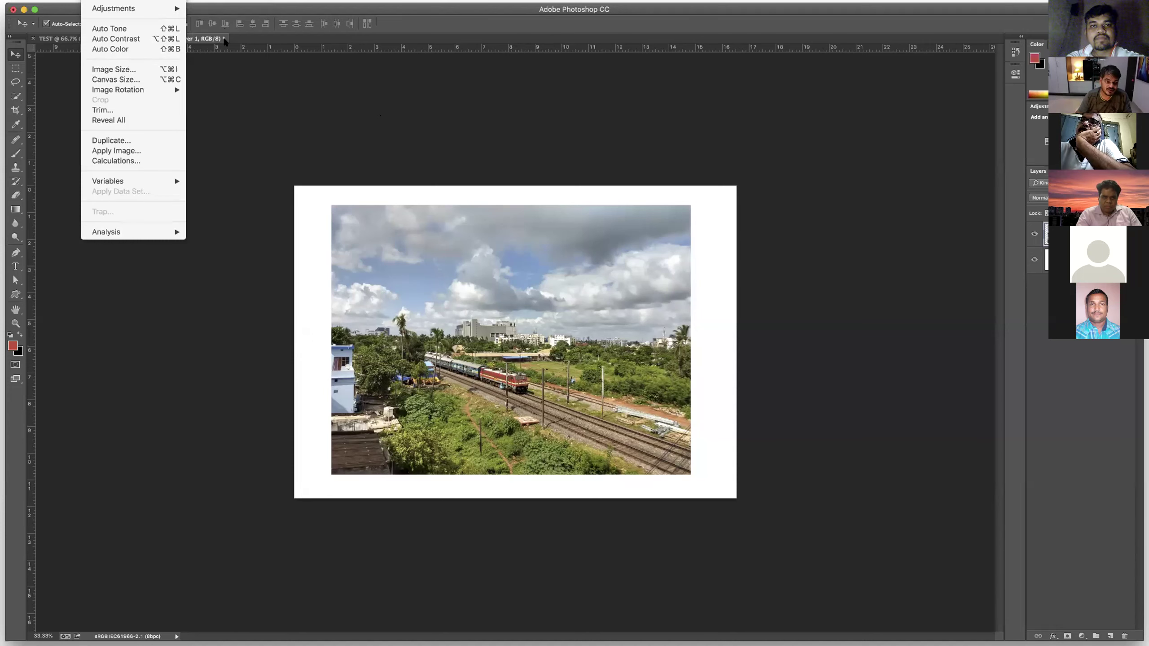
pyautogui.click(225, 41)
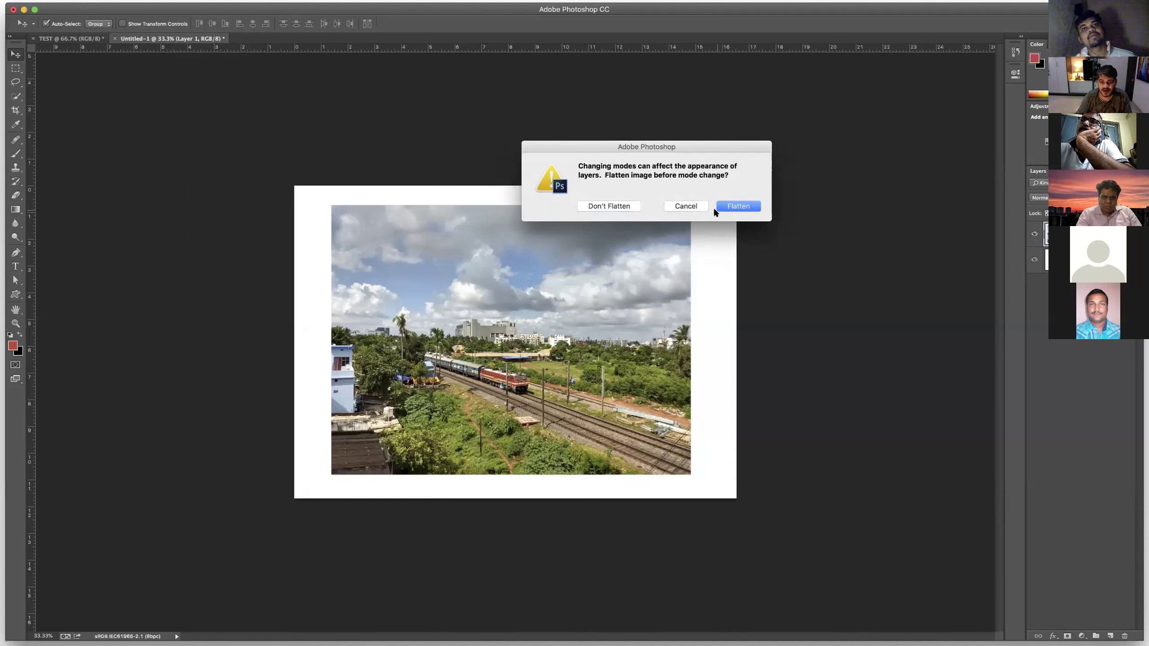
pyautogui.click(605, 206)
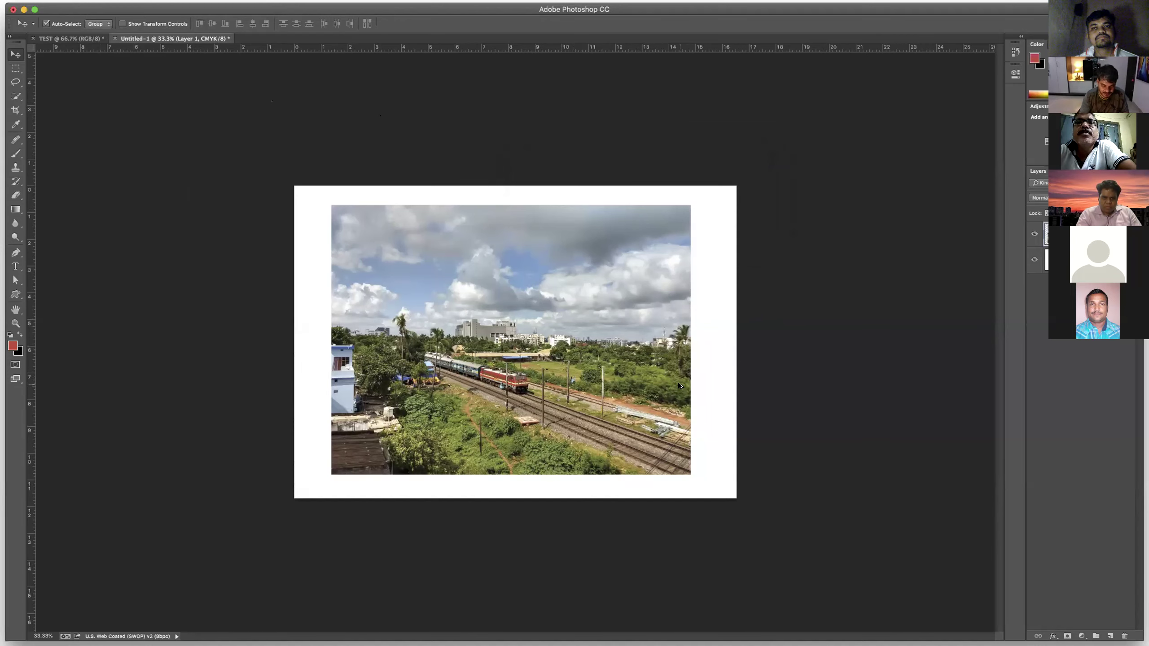
# Examine the train photo in the CMYK document at 100% magnification.
pyautogui.press('super+0')
pyautogui.press('super+1')
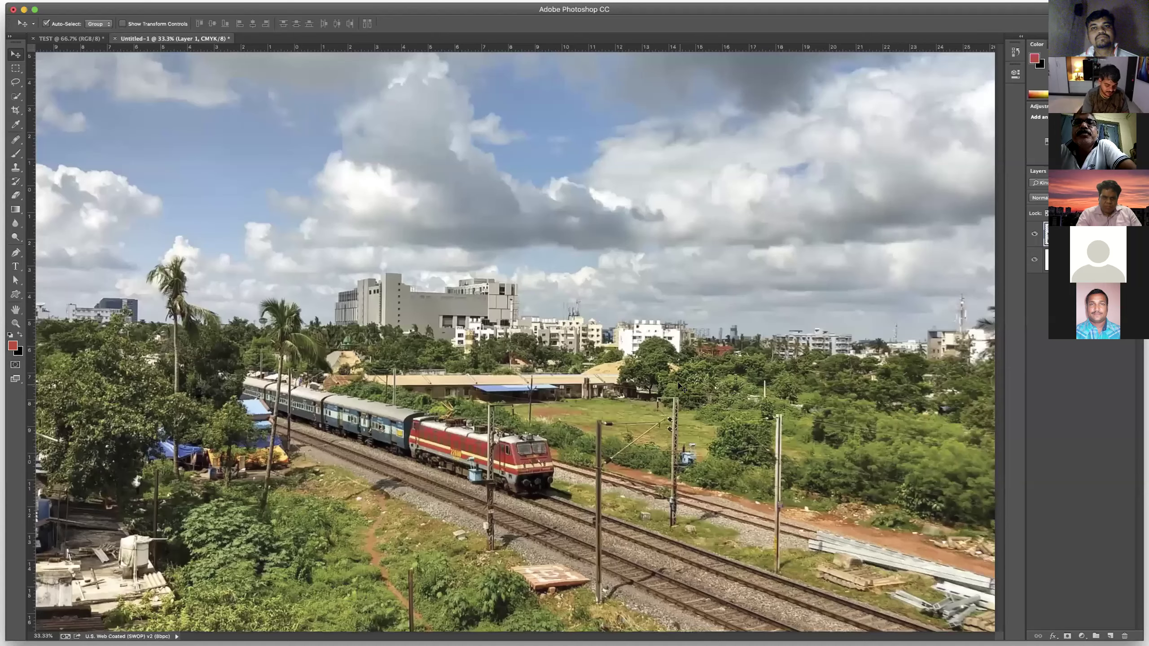
pyautogui.press('super+1')
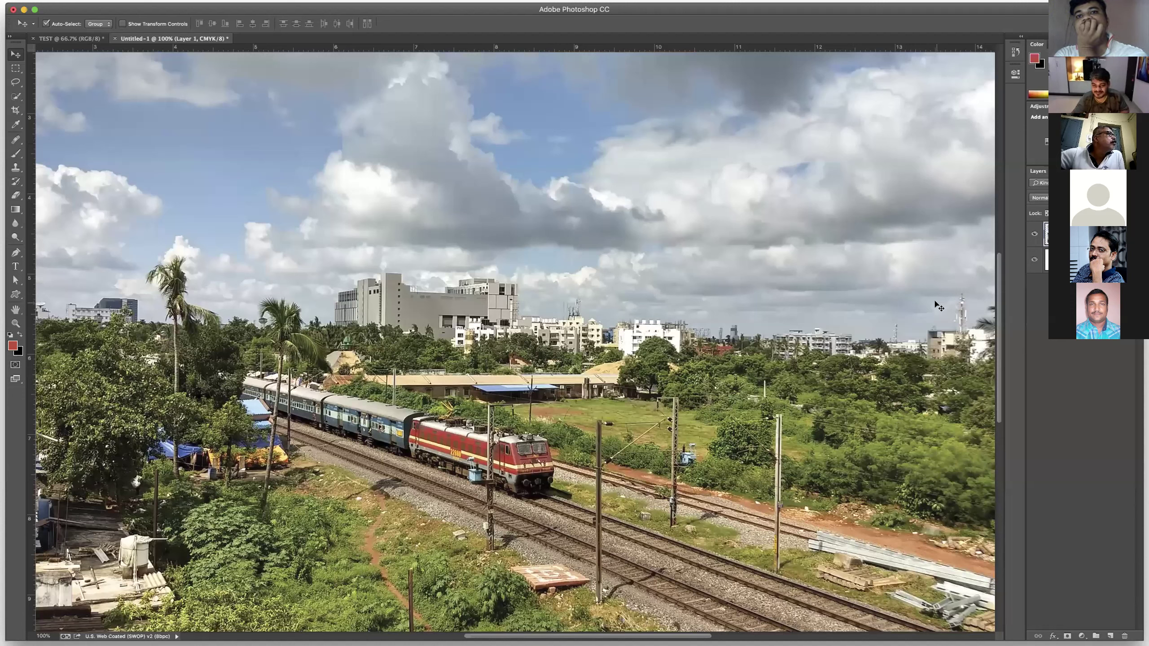
pyautogui.scroll(1, 938, 306)
pyautogui.scroll(-3, 938, 306)
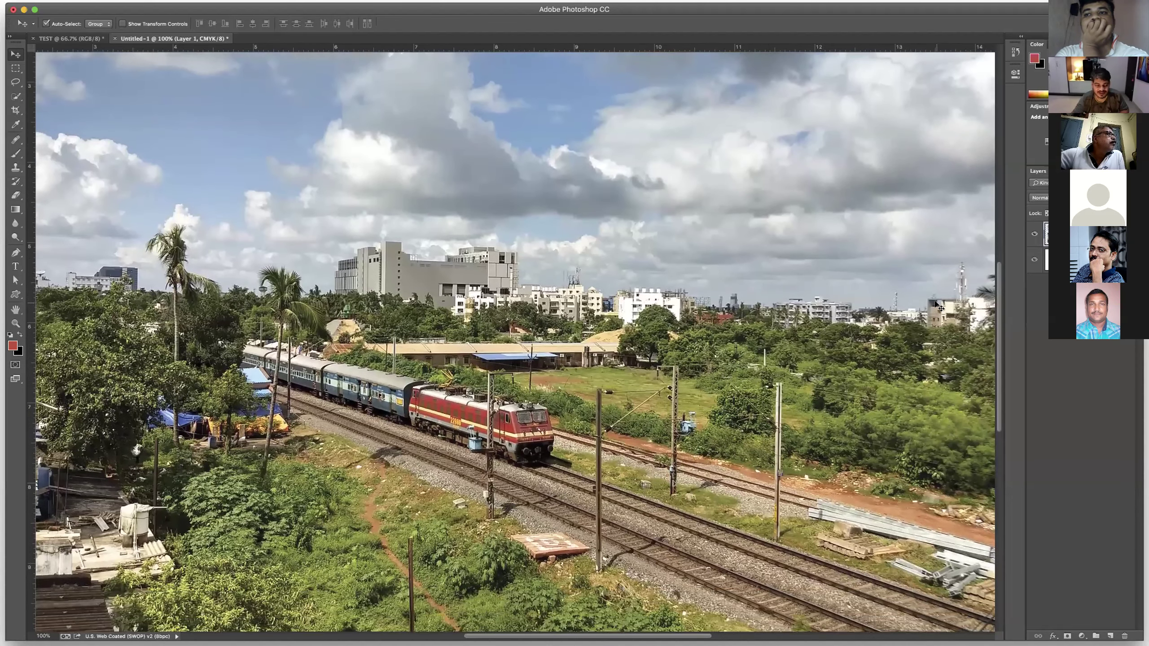
pyautogui.scroll(-3, 938, 306)
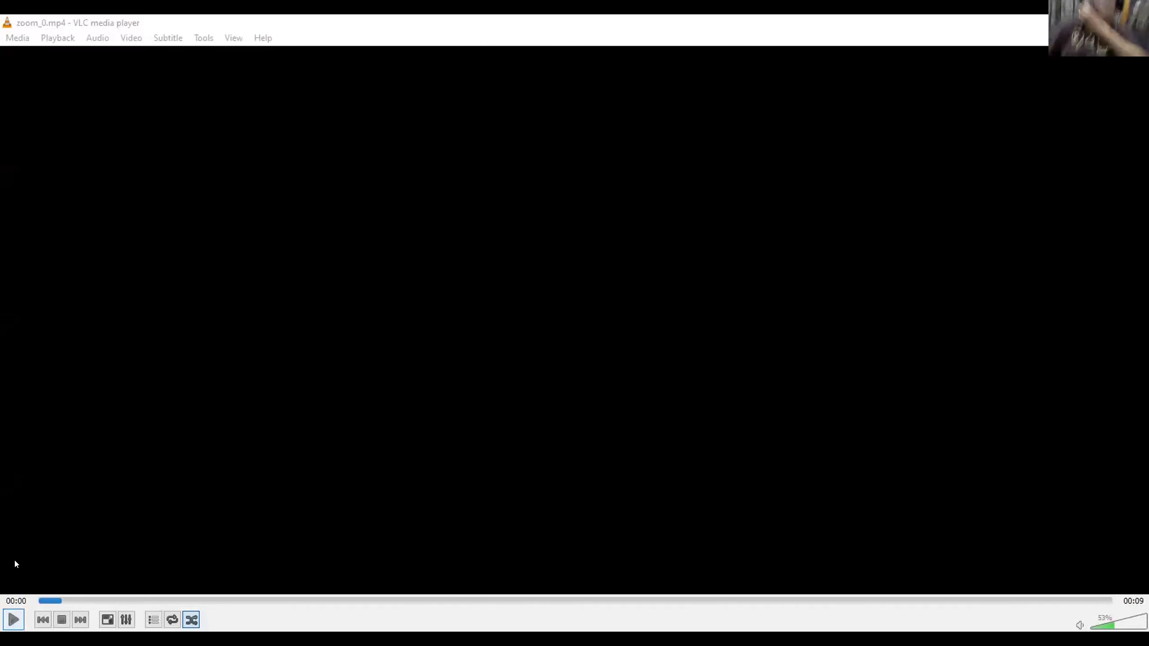
# Switch to VLC media player and play zoom_0.mp4, pausing and resuming it before jumping back to the beginning.
pyautogui.press('space')
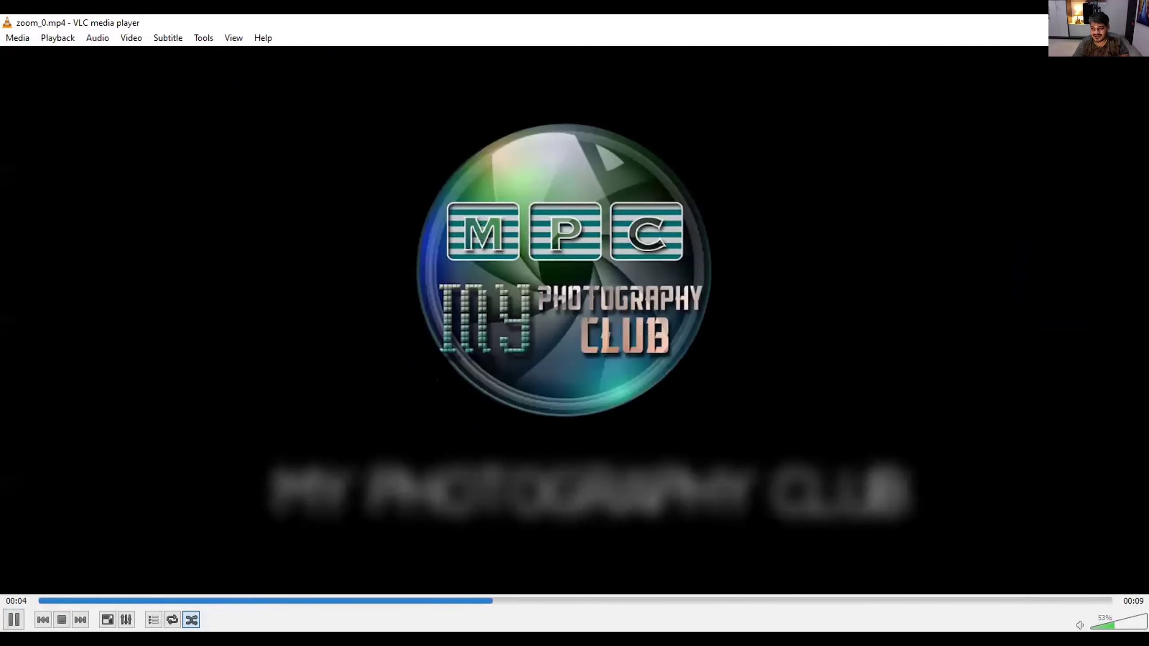
pyautogui.click(10, 617)
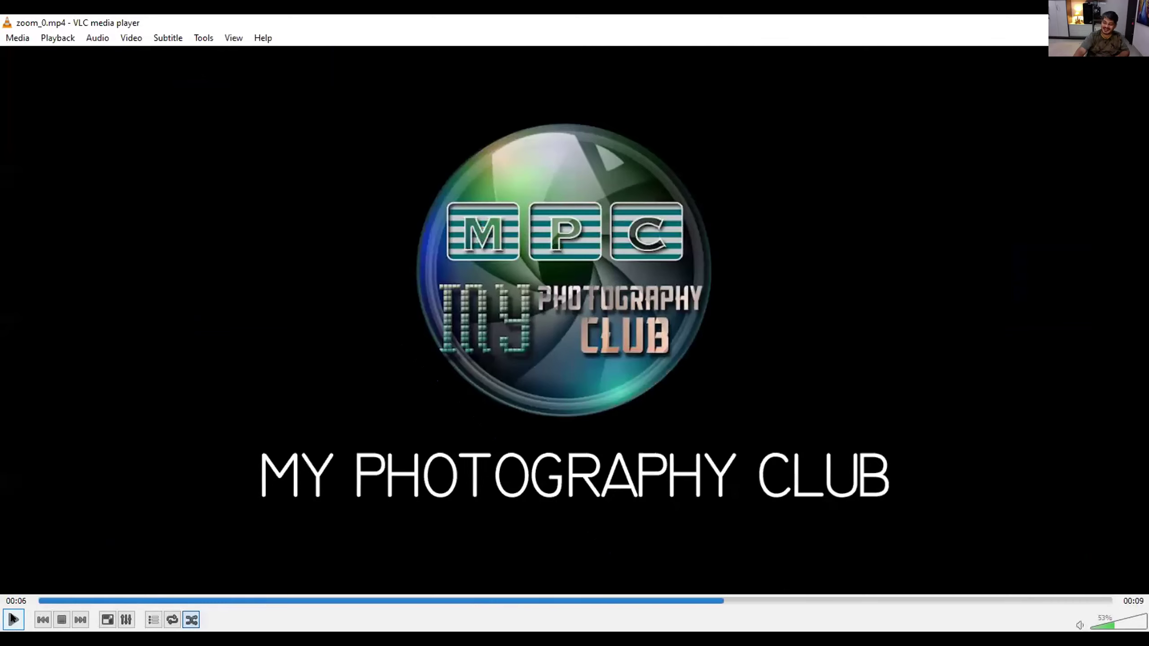
pyautogui.click(12, 618)
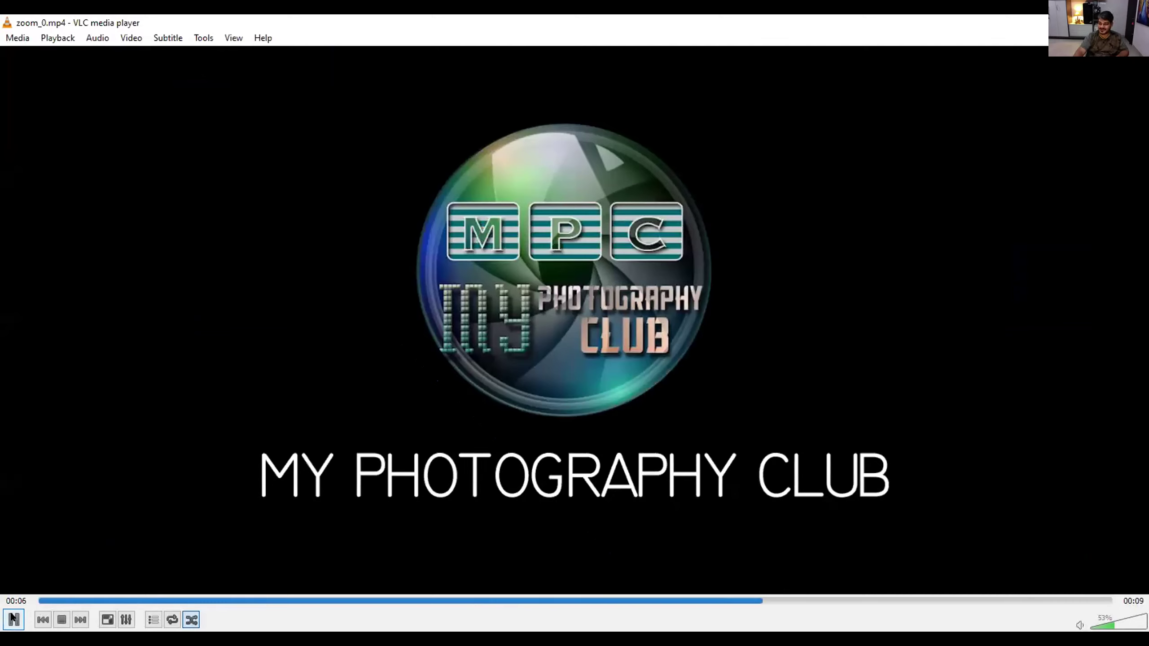
pyautogui.click(42, 601)
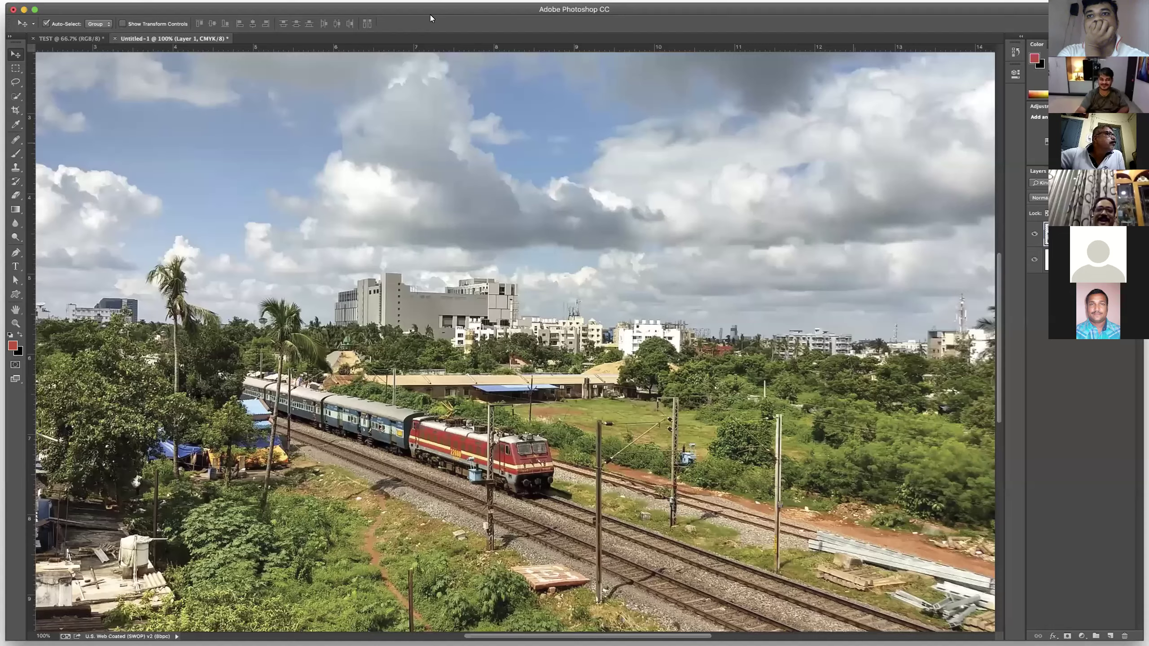
pyautogui.press('super+minus')
pyautogui.press('super+minus')
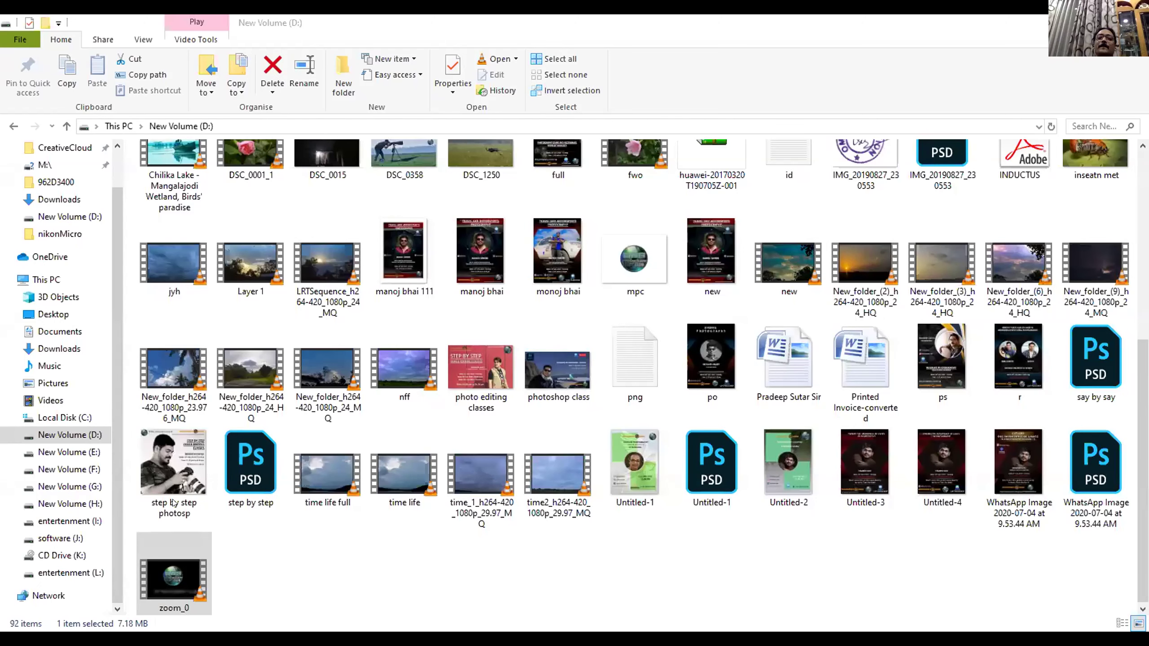
# Switch to File Explorer, and find and select the image named full on New Volume (D:).
pyautogui.click(610, 574)
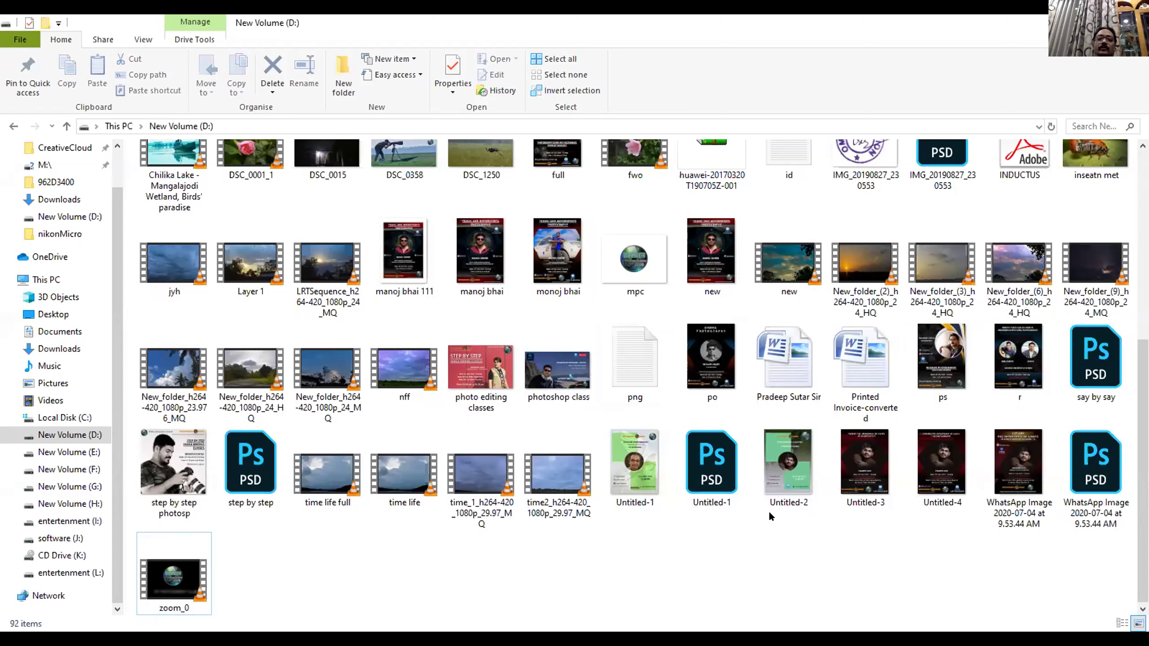
pyautogui.scroll(4, 859, 475)
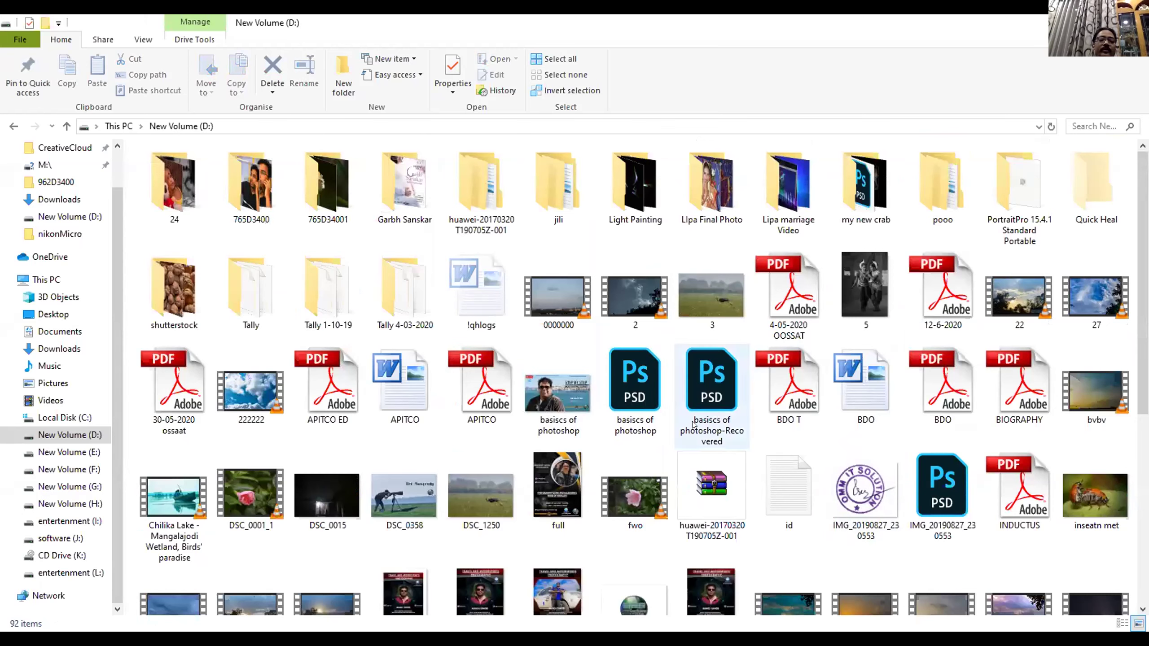
pyautogui.click(579, 482)
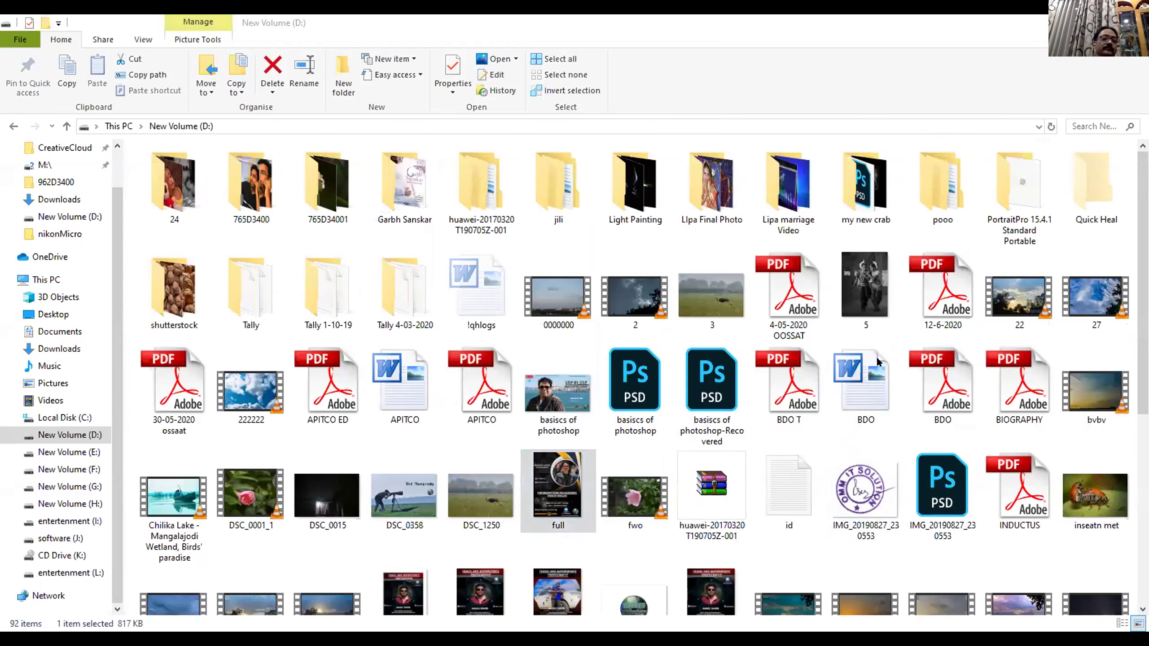